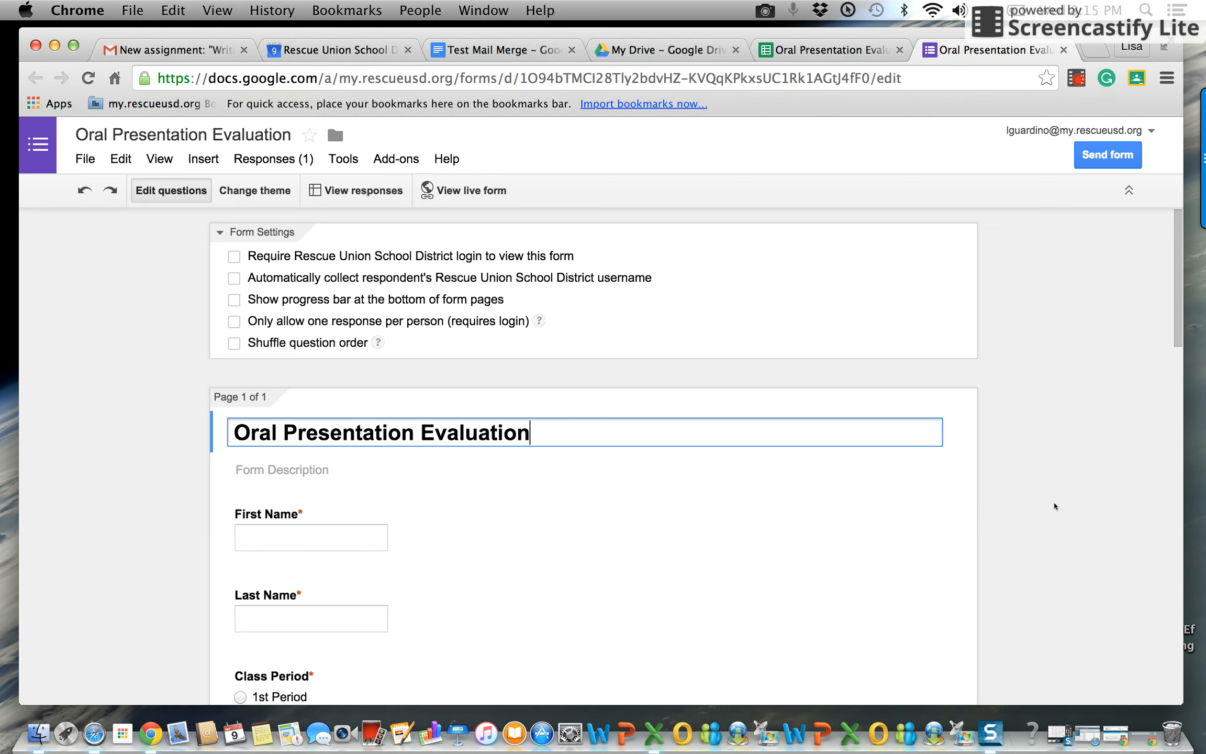
Step: Review the Oral Presentation Evaluation form's name, class period and rubric questions, and the item types available for adding
scroll(1056, 506, "down", 5)
scroll(1056, 506, "down", 1)
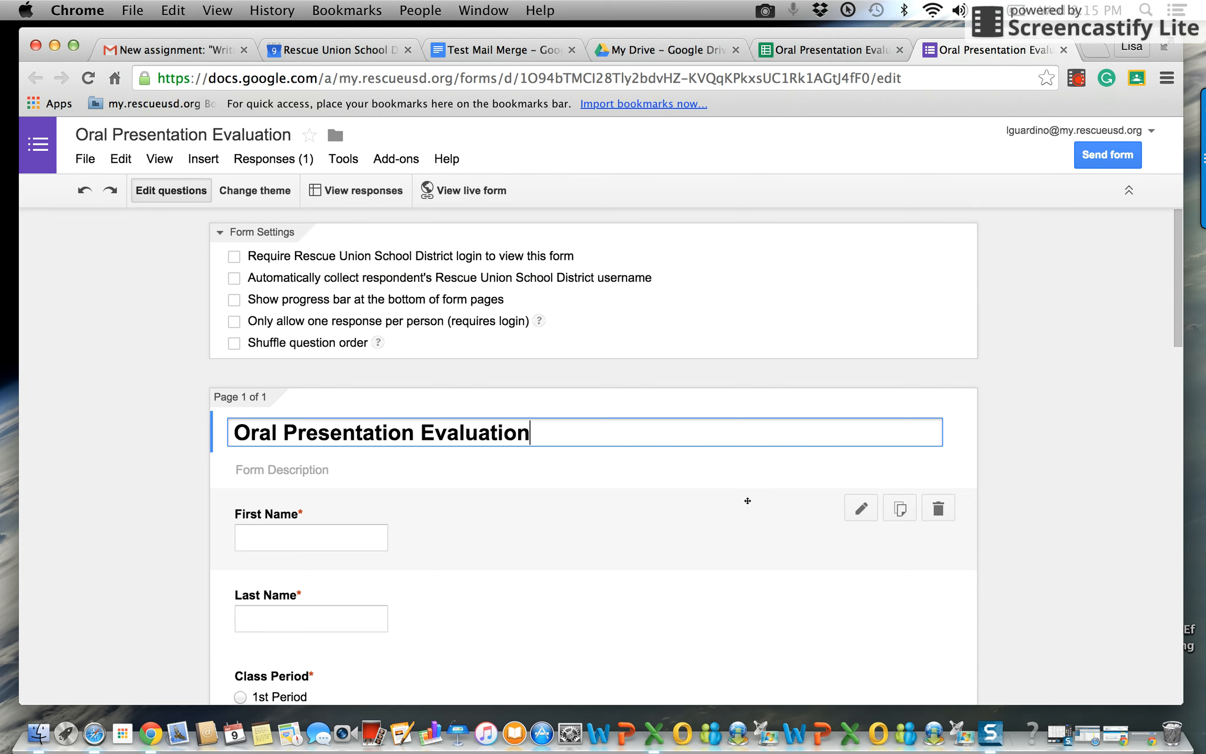
scroll(321, 432, "down", 1)
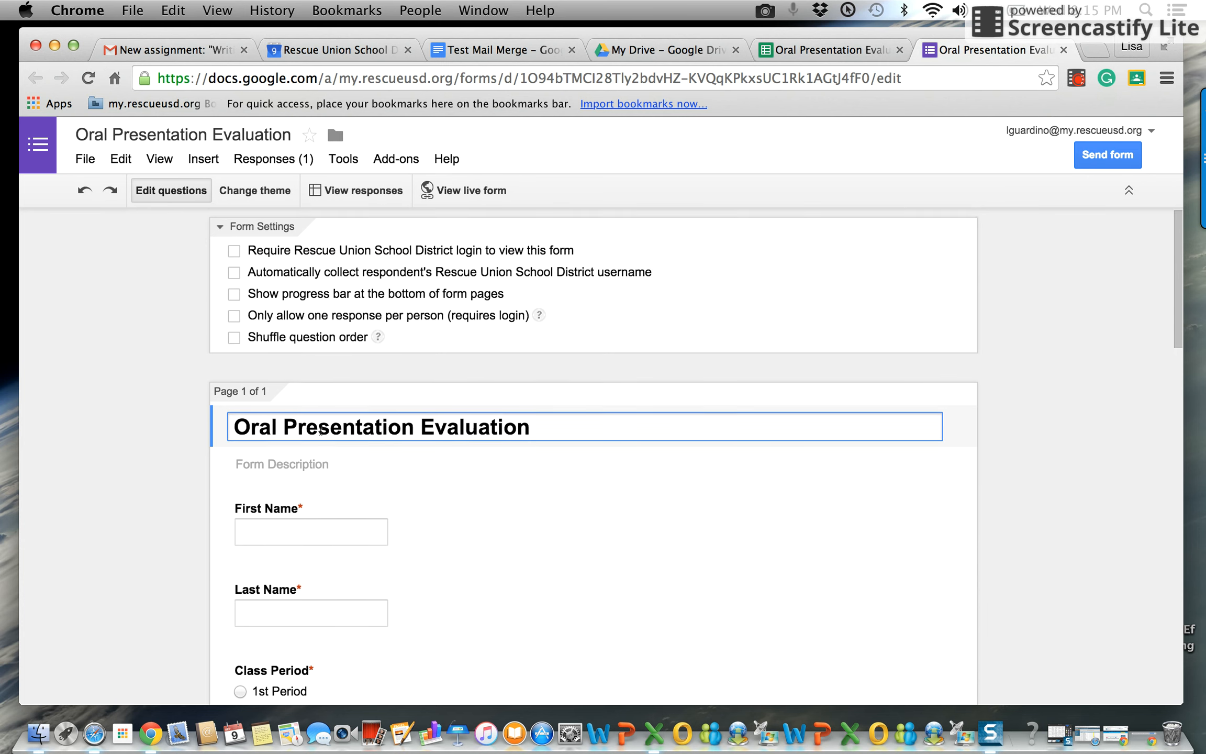
scroll(321, 431, "down", 5)
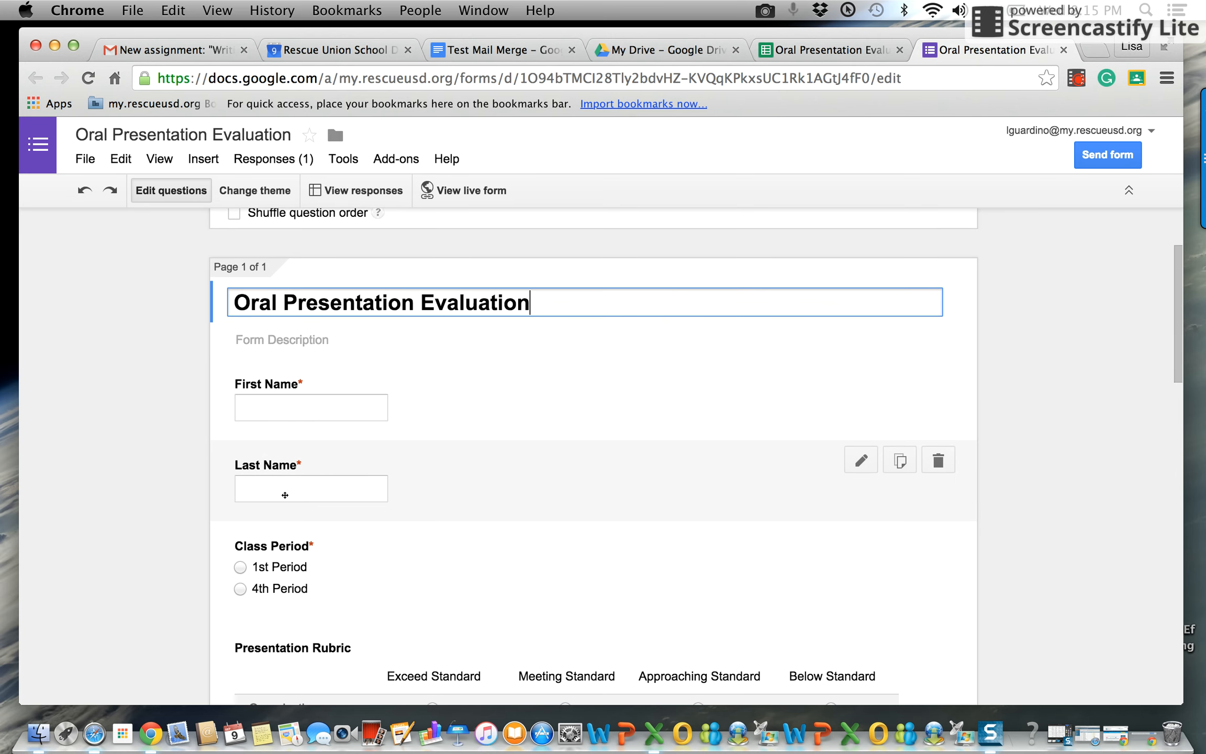
scroll(285, 494, "down", 4)
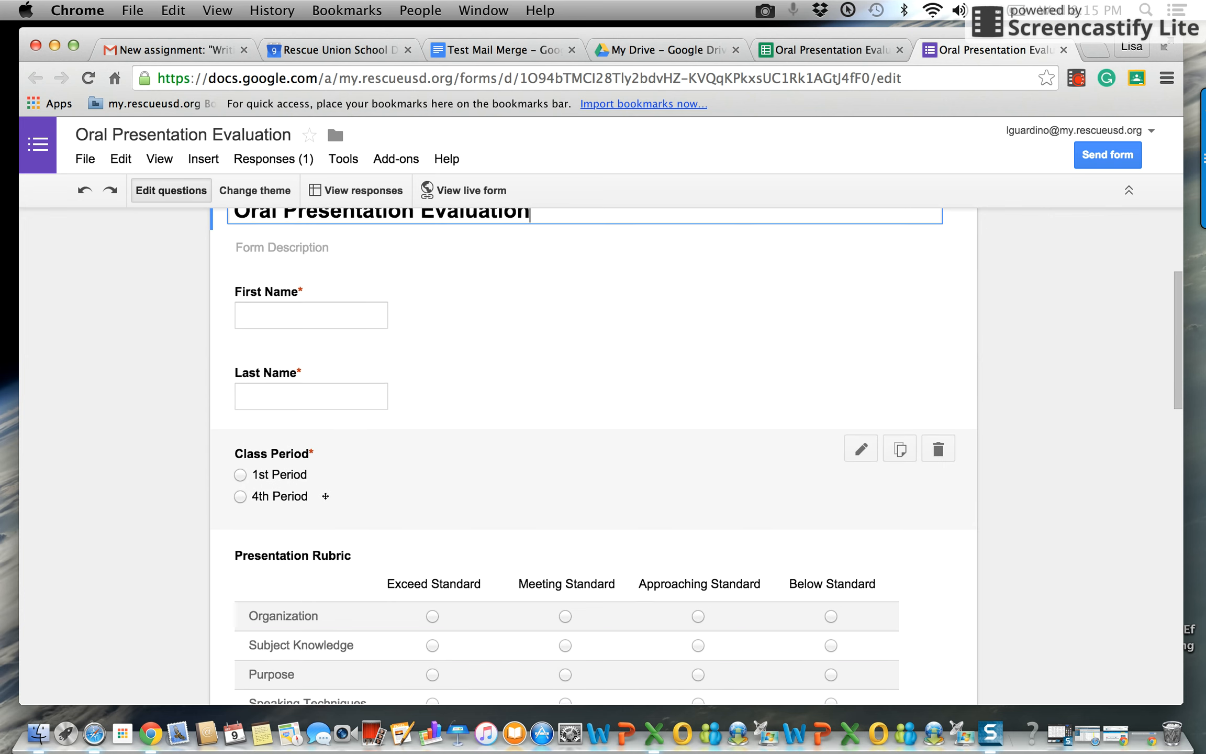
scroll(325, 496, "down", 5)
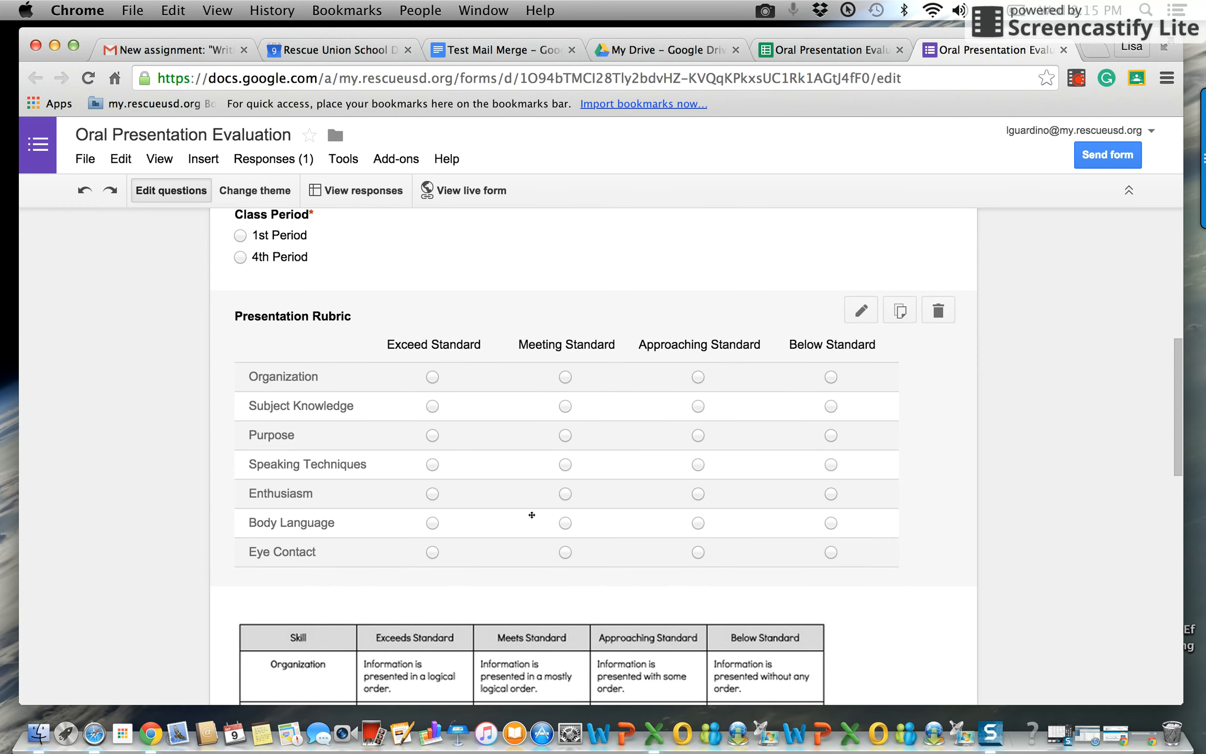
scroll(702, 434, "down", 12)
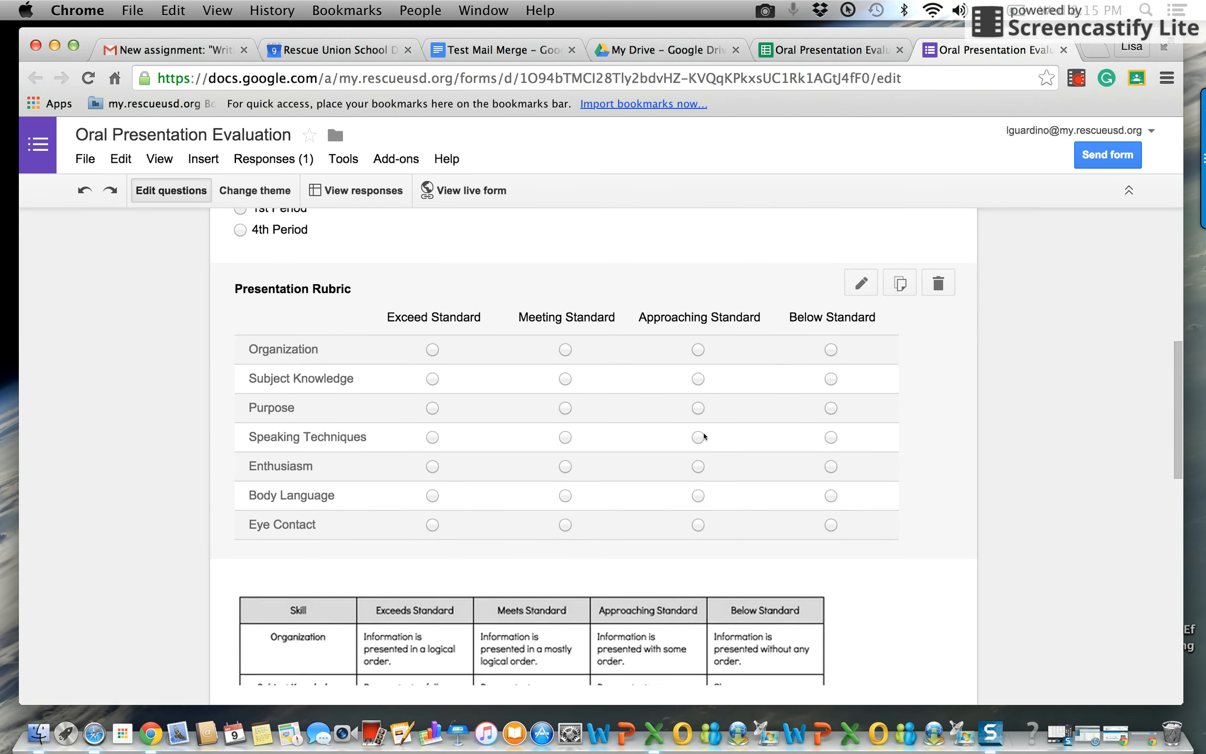
scroll(704, 435, "down", 5)
left_click(304, 439)
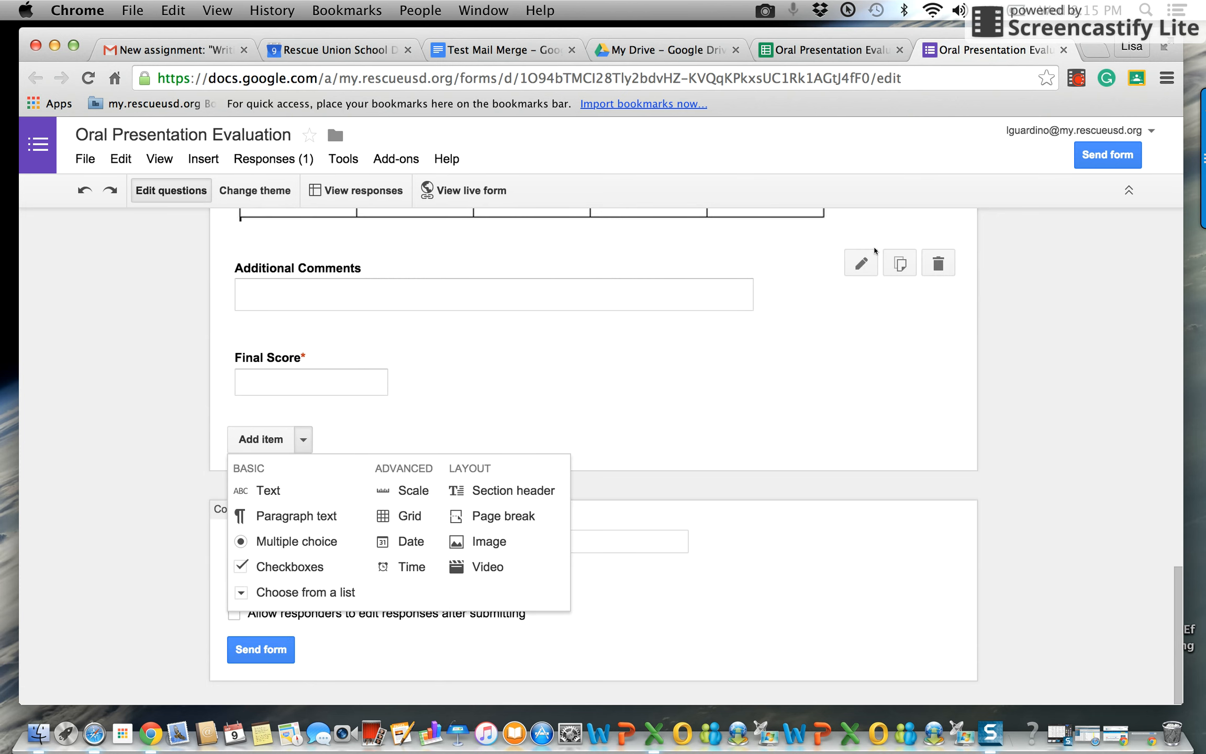
Step: Examine the form's rubric description table and its Additional Comments and Final Score questions
scroll(874, 250, "up", 4)
scroll(1046, 445, "up", 12)
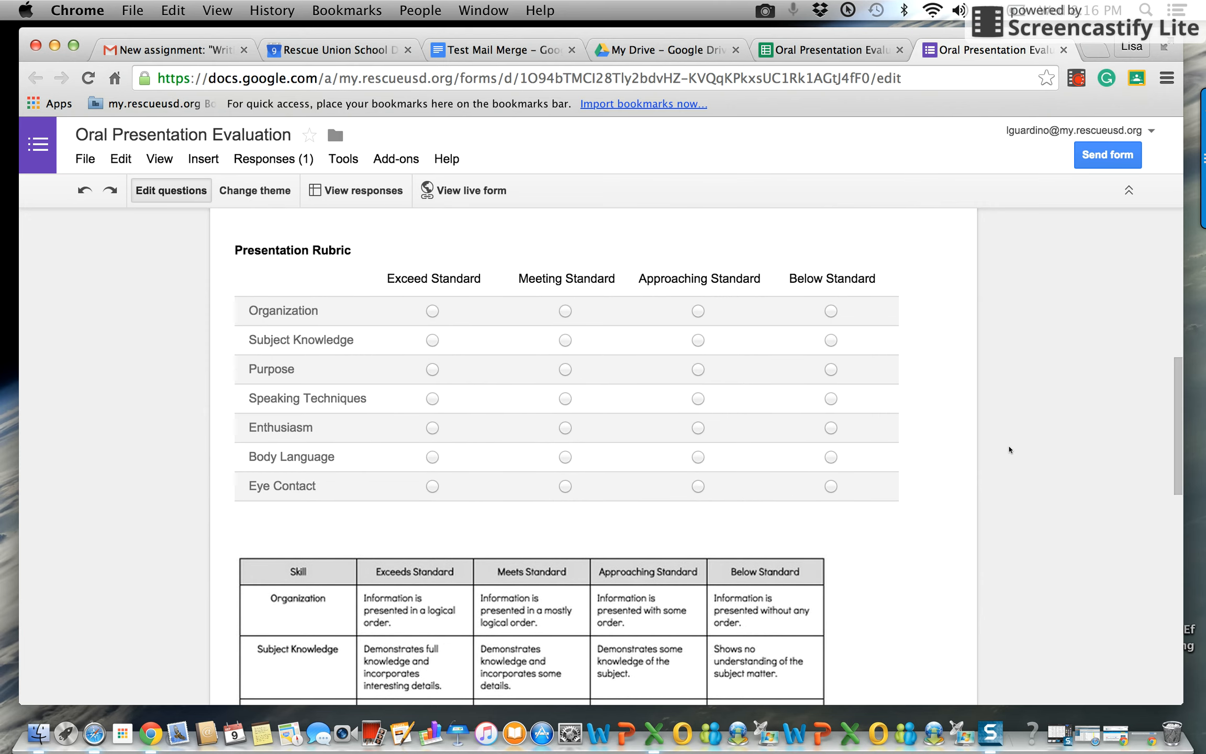
scroll(1009, 449, "down", 6)
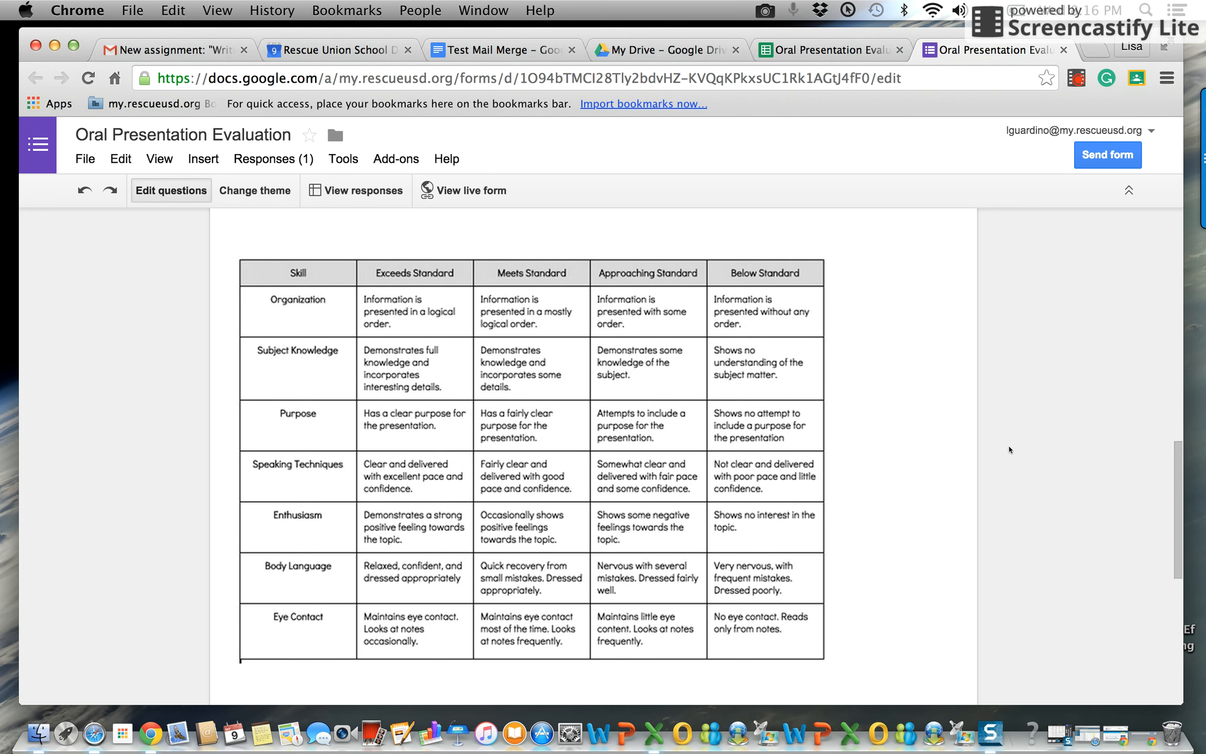
mouse_move(443, 385)
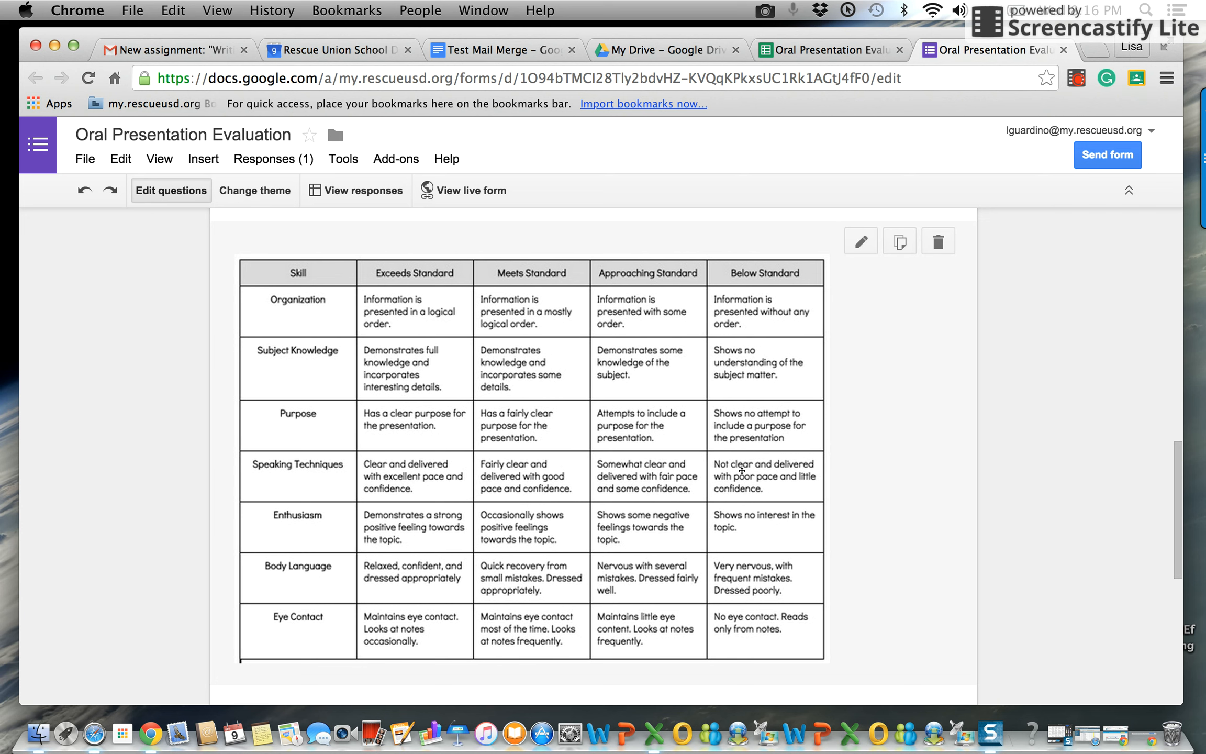
scroll(742, 470, "down", 6)
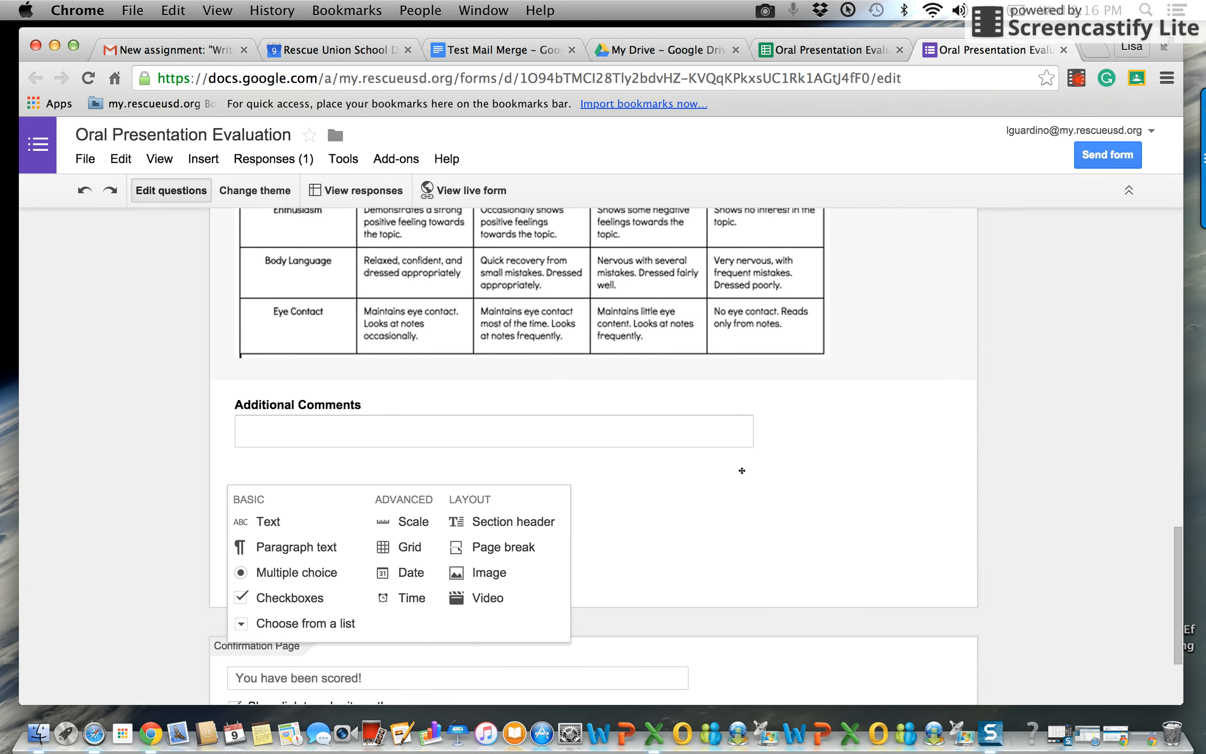
left_click(1033, 502)
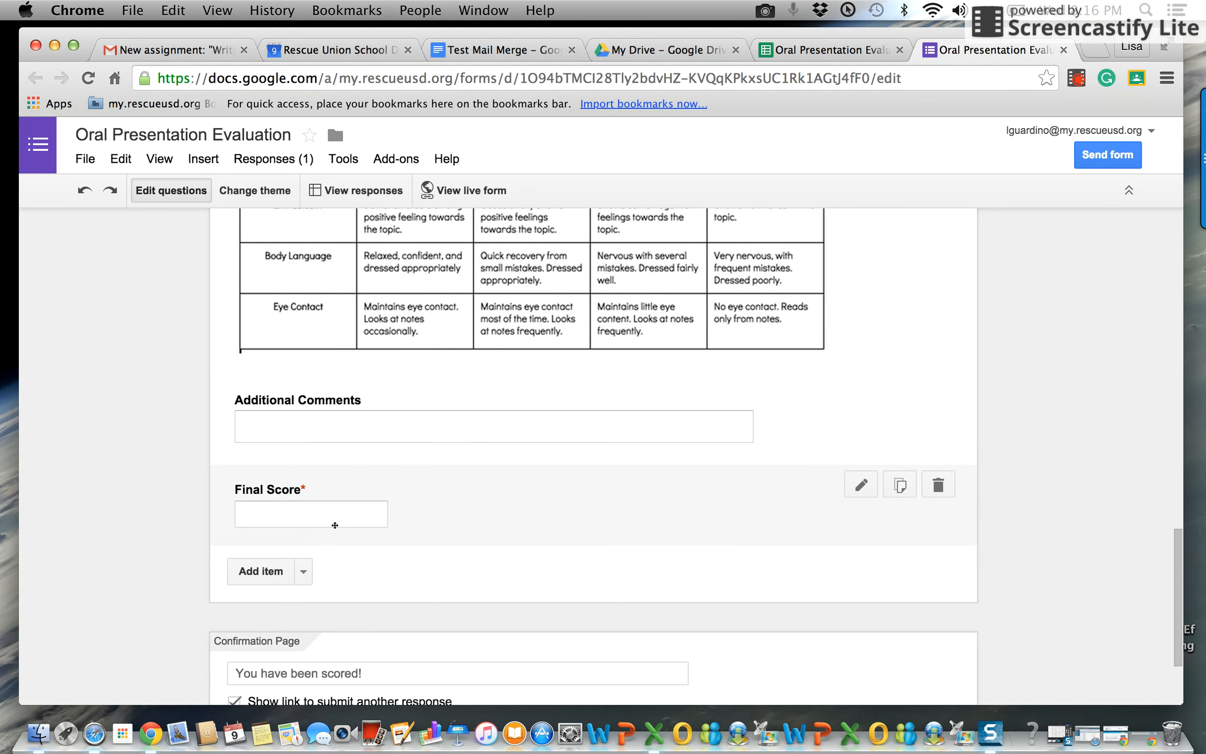
scroll(335, 525, "up", 5)
scroll(335, 525, "down", 6)
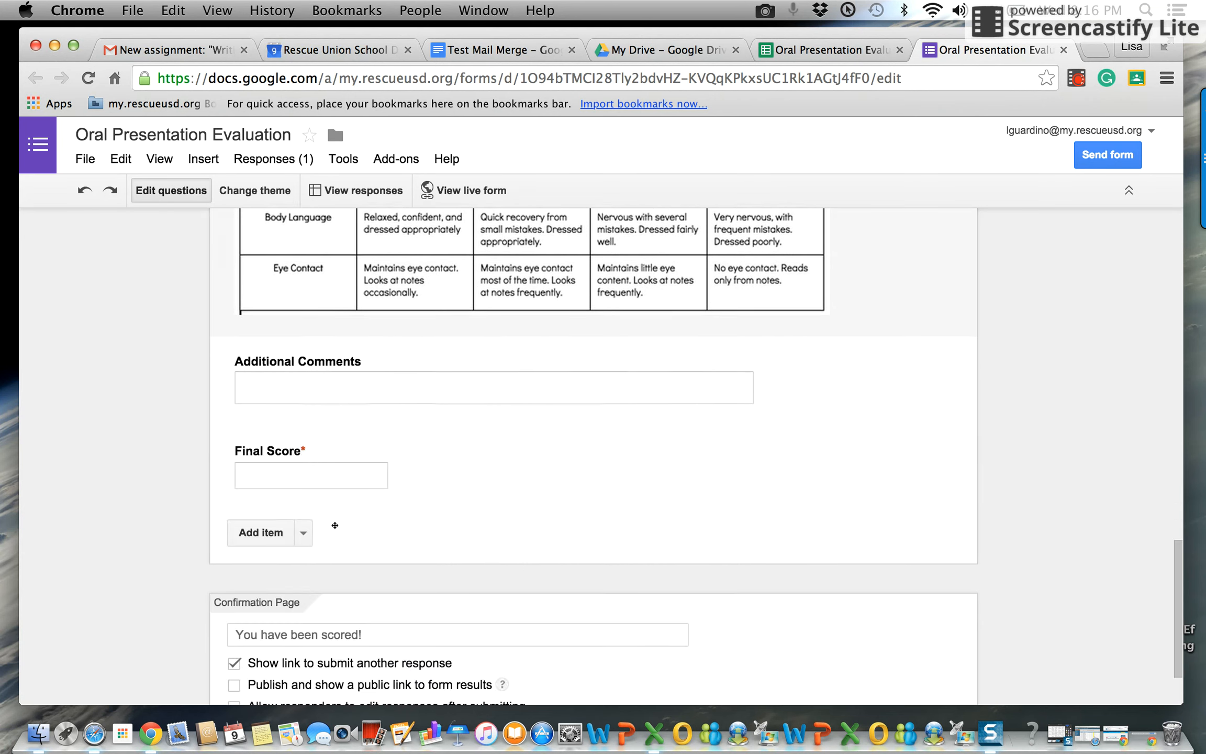
scroll(335, 527, "up", 20)
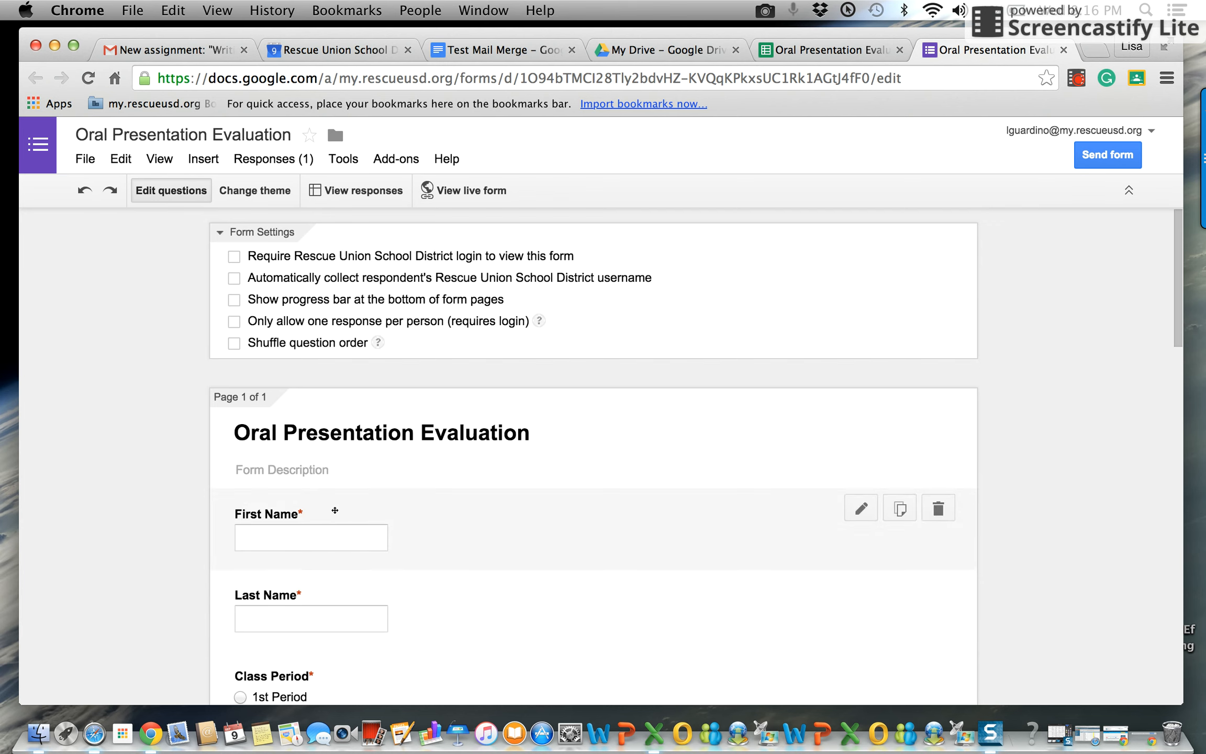
Step: Compare the first name tag in the Test Mail Merge document with the column headers of the form responses spreadsheet
left_click(500, 52)
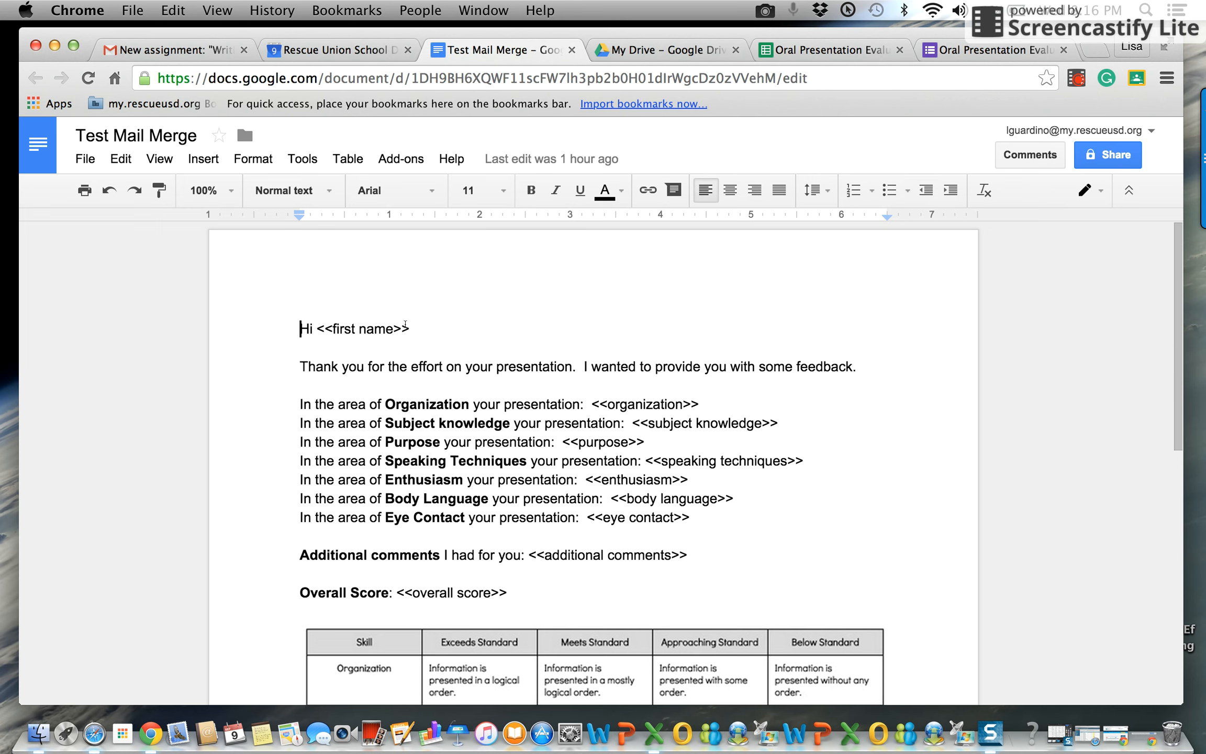
left_click(825, 53)
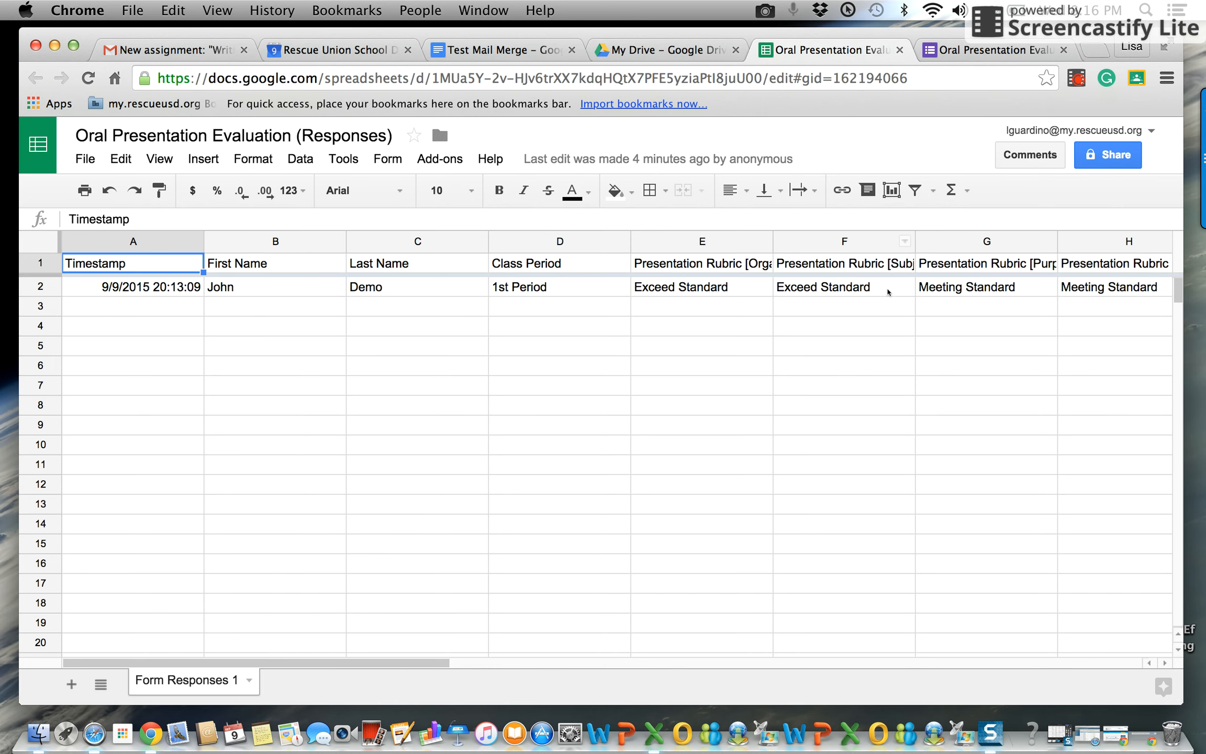
left_click(500, 50)
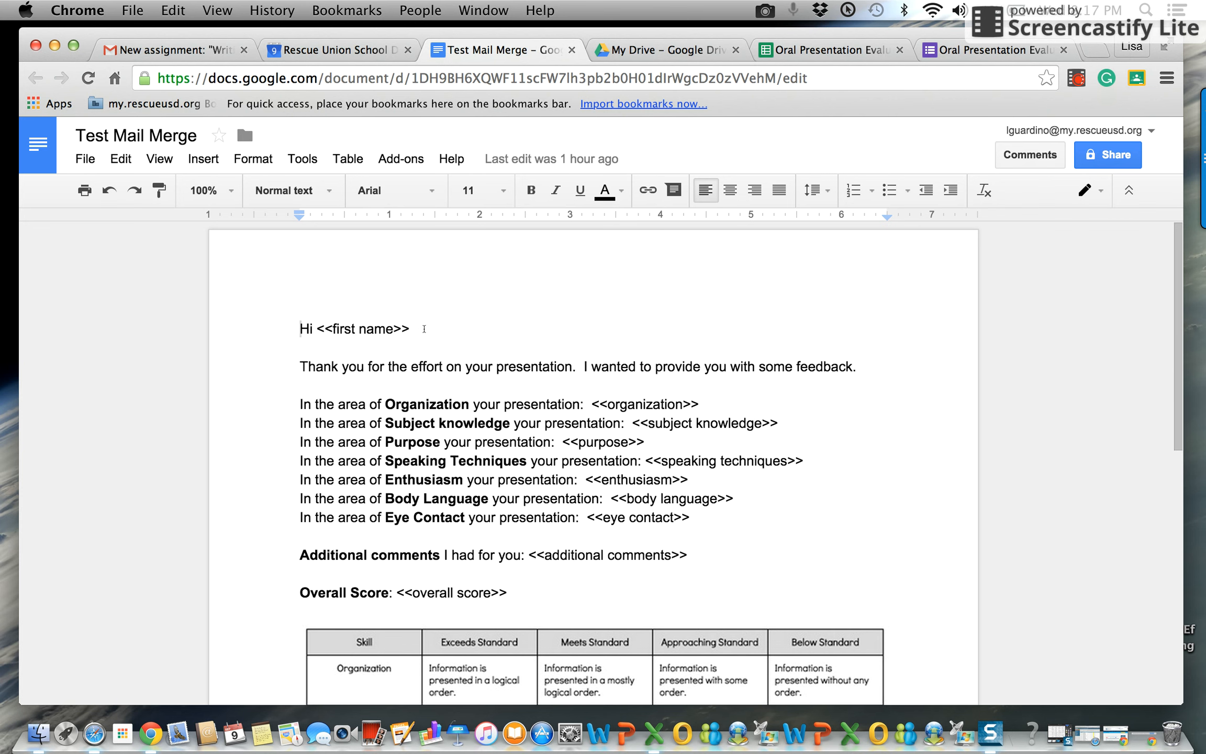
left_click(824, 51)
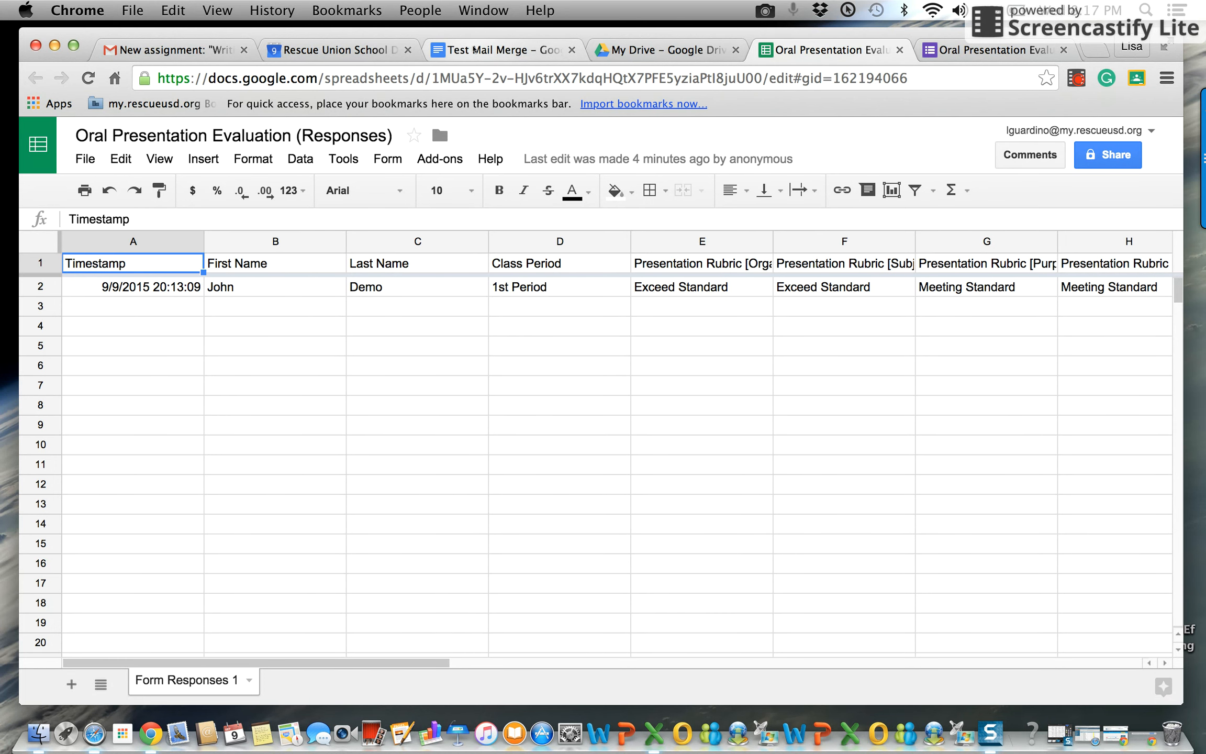
left_click(497, 50)
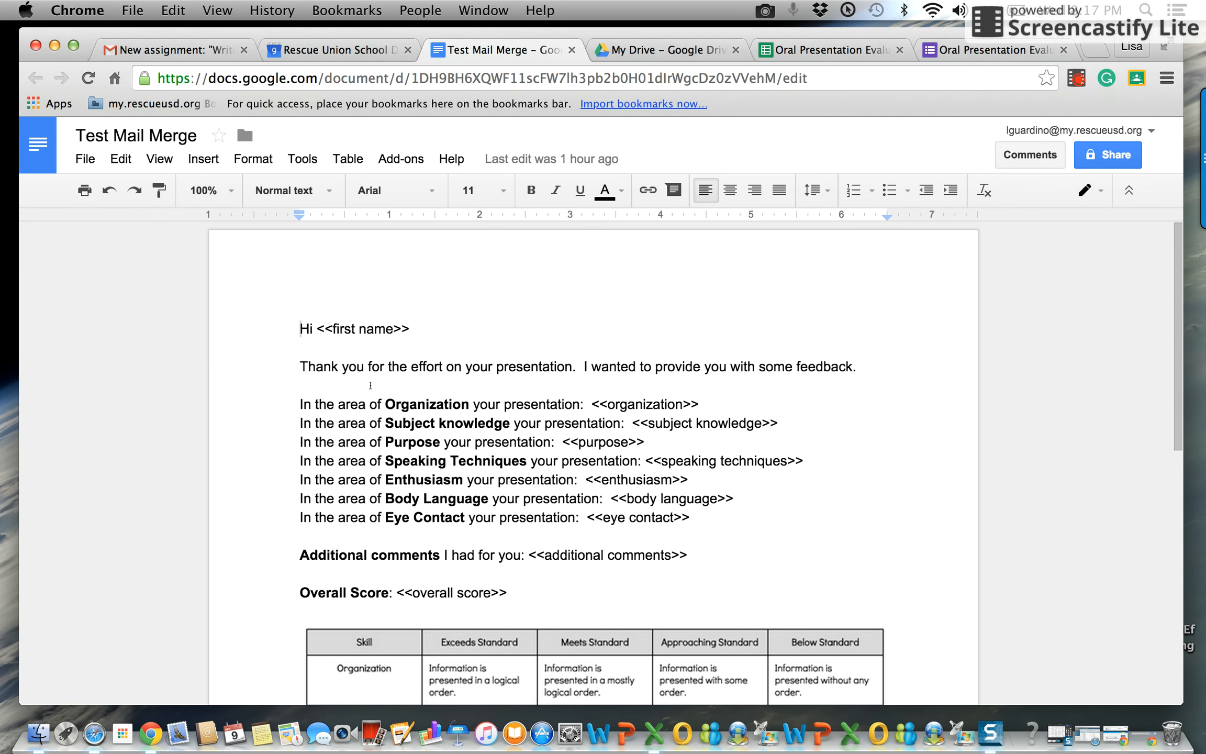
Step: Check the template's rubric, comments and score tags against the response columns, and read through its rubric table and closing
scroll(802, 384, "down", 1)
scroll(802, 383, "down", 3)
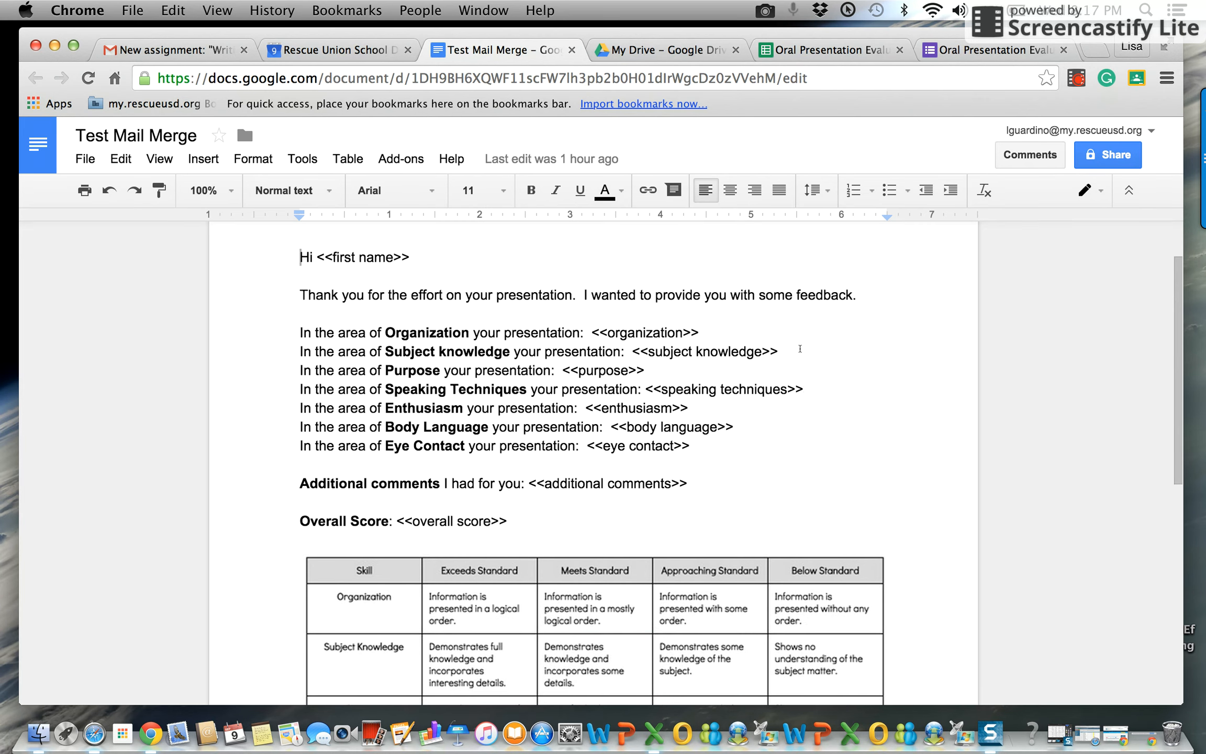
scroll(800, 349, "down", 3)
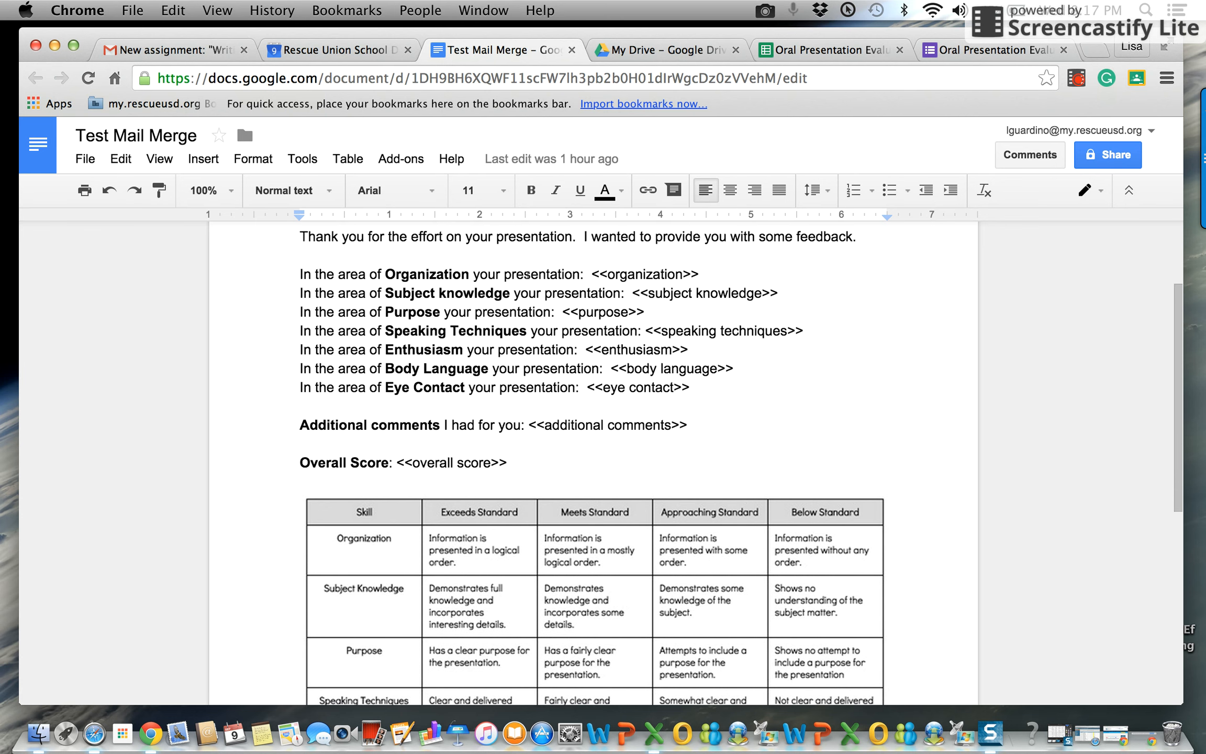
left_click(838, 51)
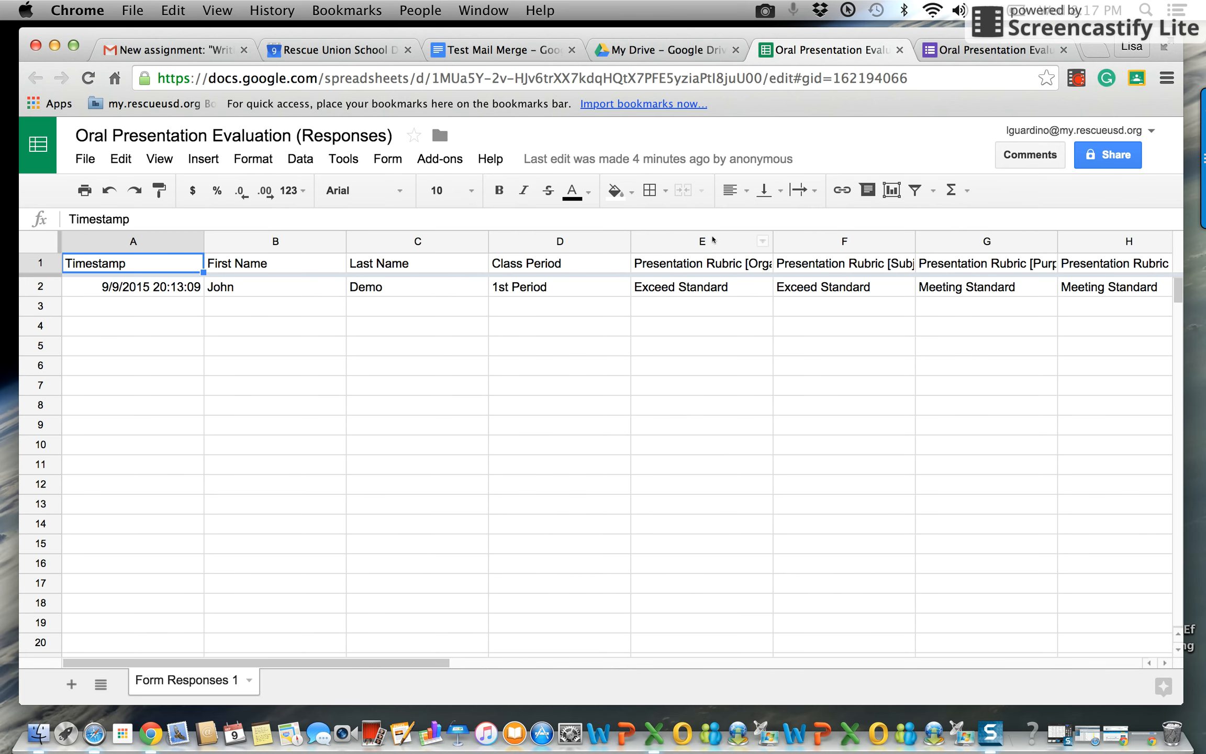
left_click(498, 49)
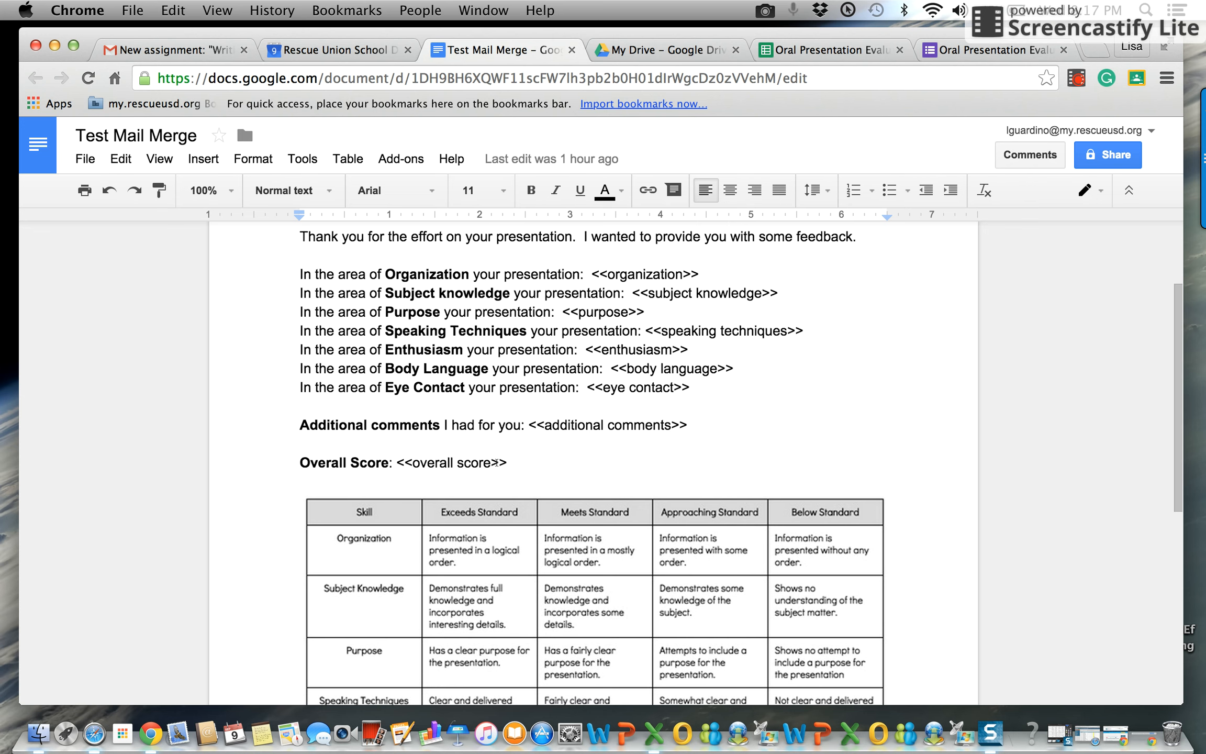
scroll(497, 463, "down", 5)
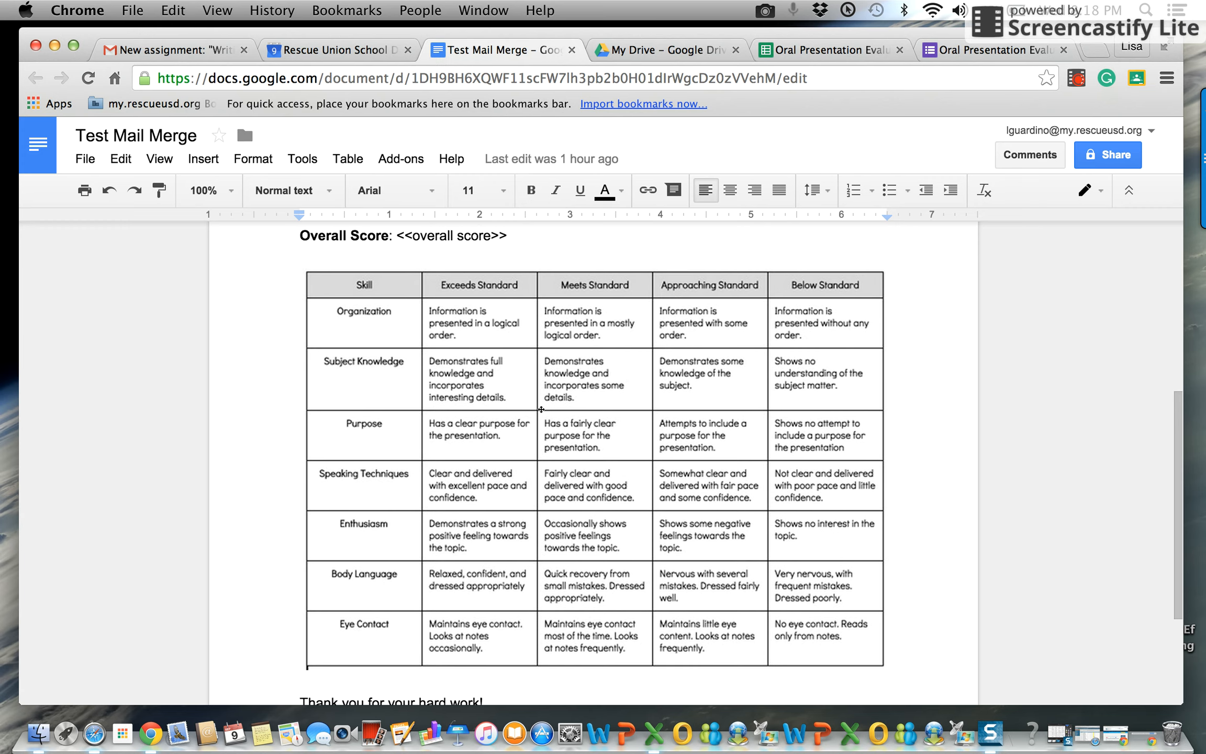
scroll(541, 410, "down", 4)
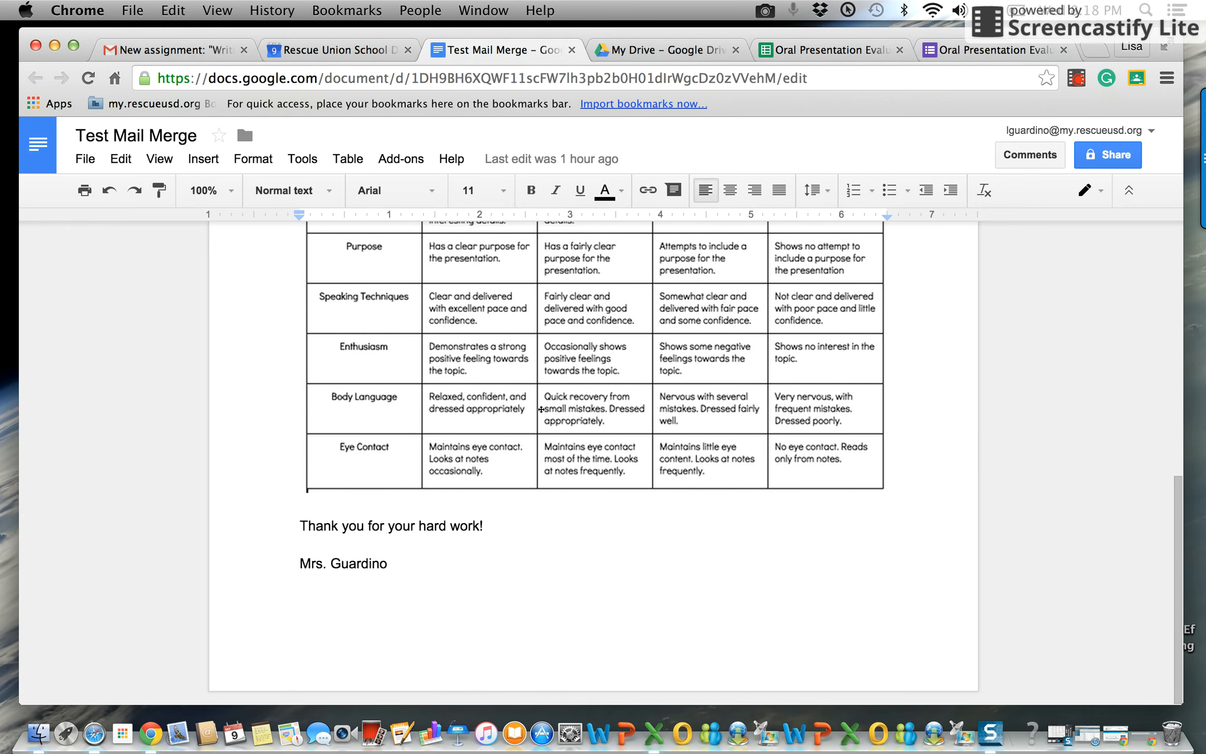
scroll(541, 409, "up", 20)
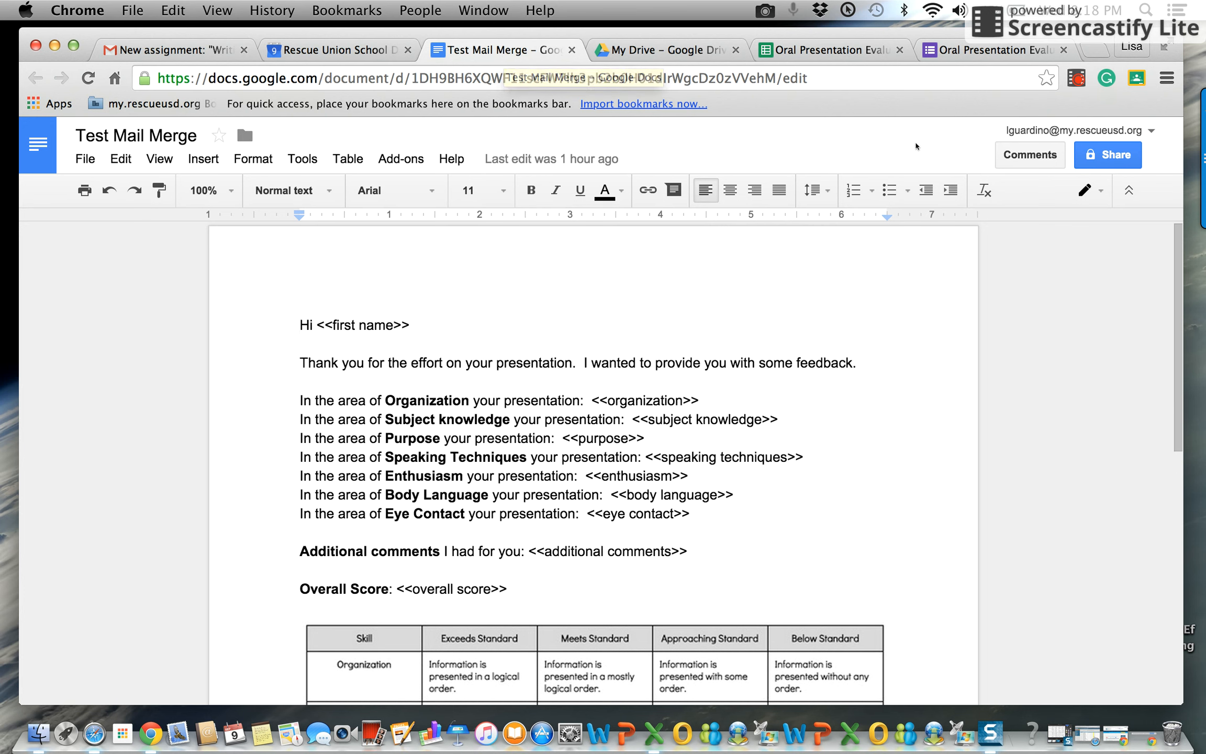
Step: Open the live Oral Presentation Evaluation form, enter the student's first and last name, and choose 1st Period as the class period
left_click(996, 50)
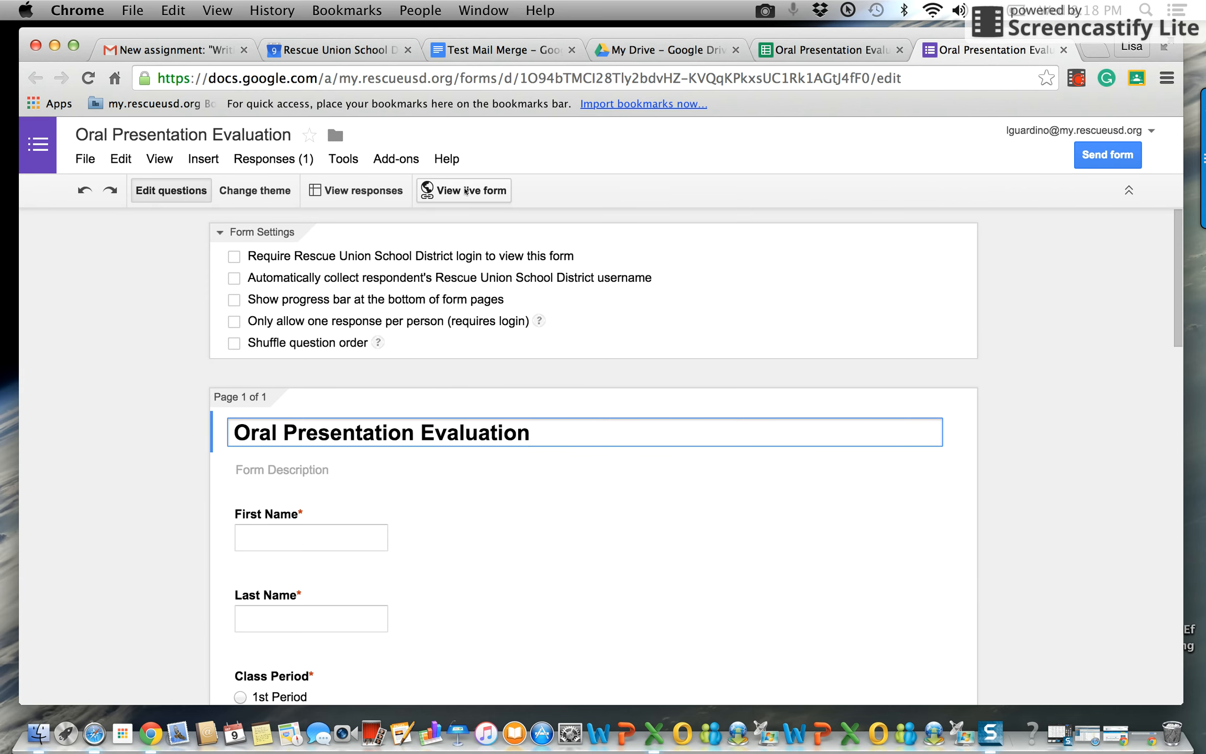
left_click(465, 190)
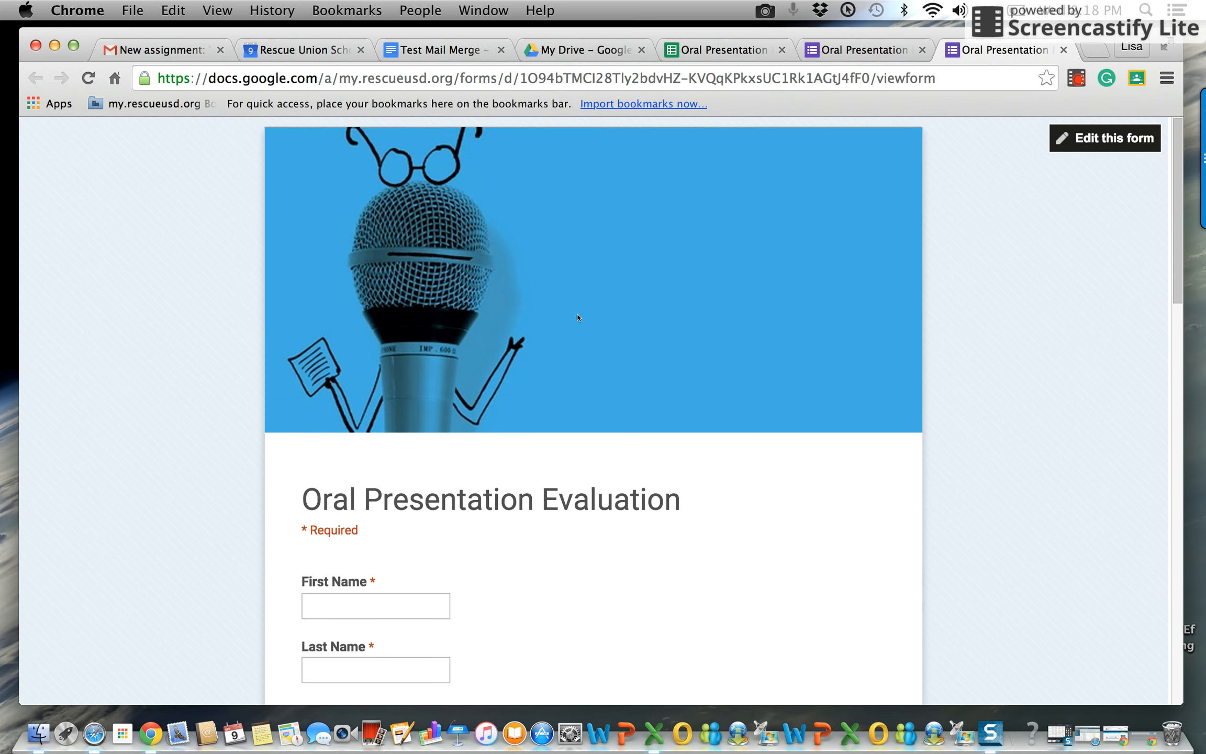
scroll(450, 617, "down", 3)
left_click(384, 430)
type("Polly")
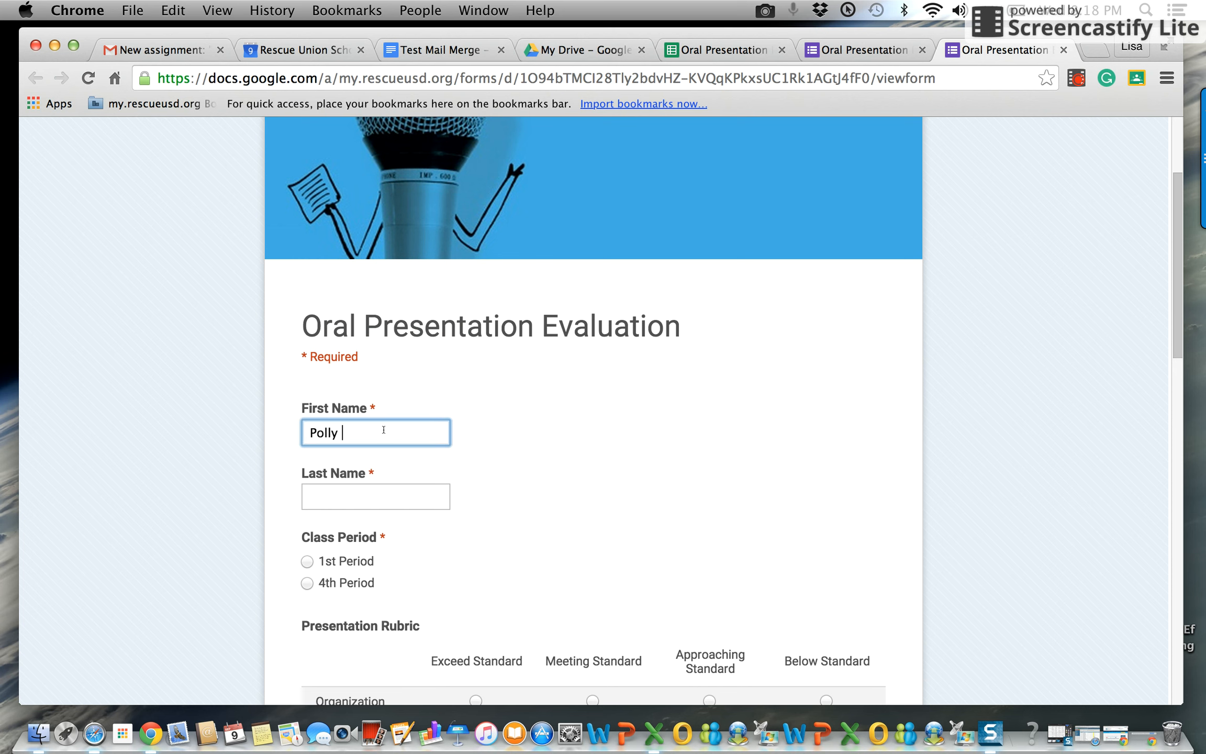
key("Tab")
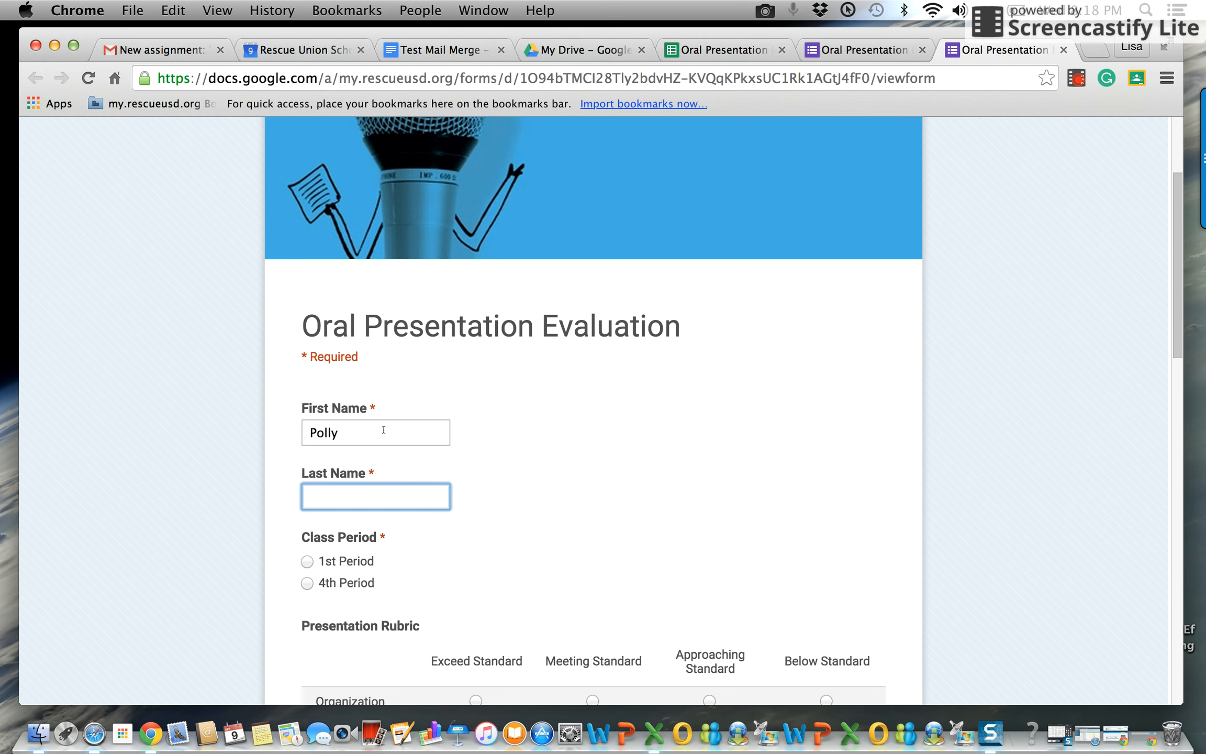
type("Perfect")
left_click(305, 559)
scroll(530, 549, "down", 5)
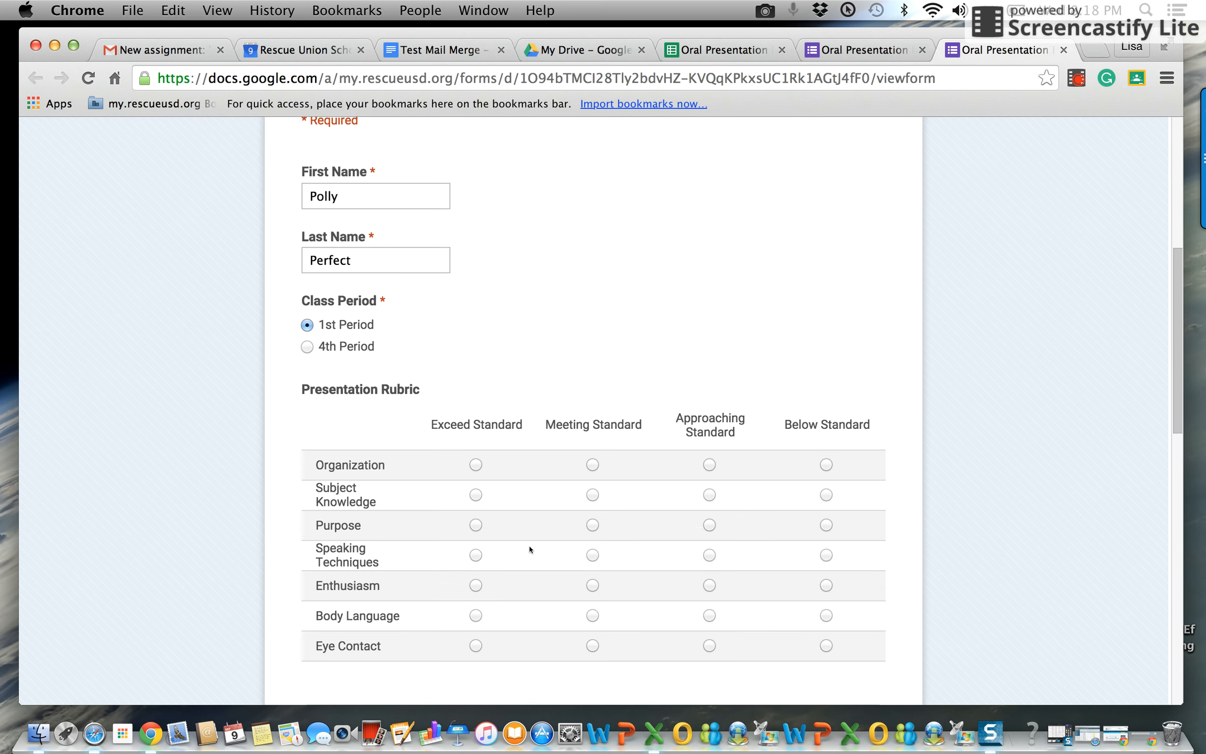
Step: Rate all seven Presentation Rubric skills, from Organization to Eye Contact, as Exceed Standard
left_click(476, 465)
left_click(475, 494)
left_click(475, 525)
left_click(475, 554)
left_click(475, 585)
left_click(475, 615)
left_click(476, 645)
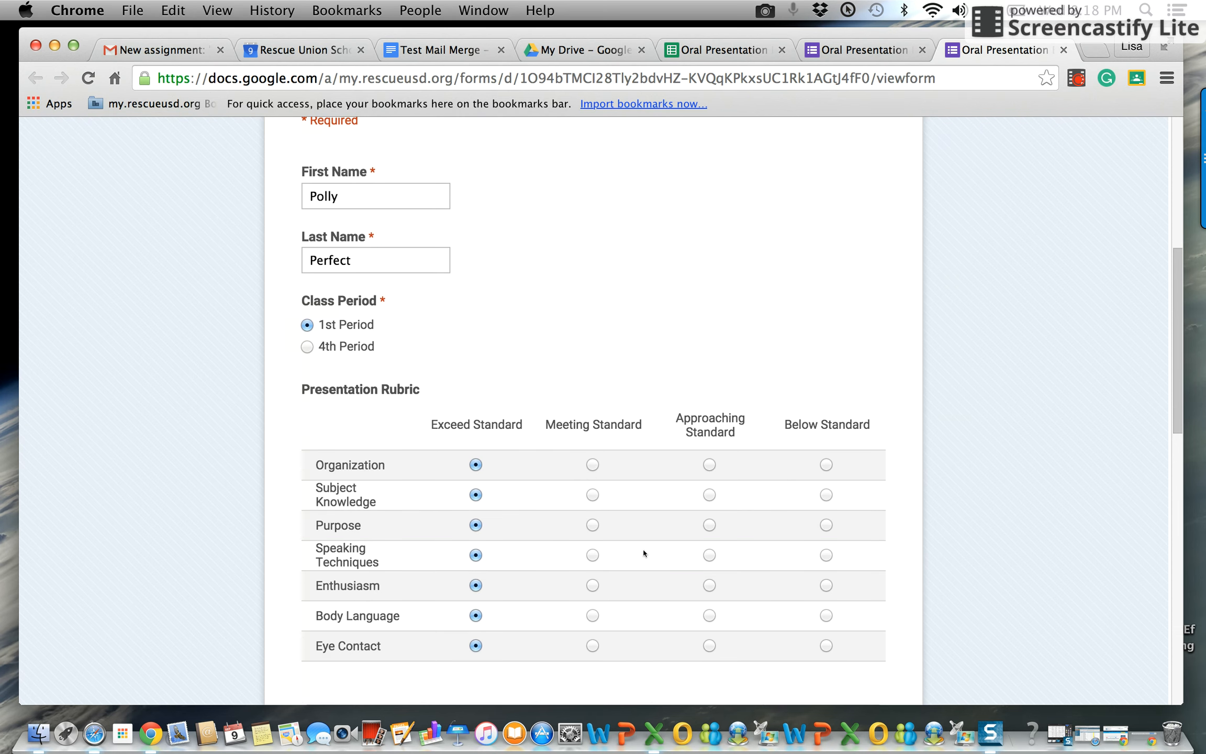
Step: Enter an additional comment reading "Fantastic," followed by the student's first name and an exclamation mark
scroll(643, 552, "down", 5)
scroll(644, 552, "down", 6)
left_click(497, 538)
type("Fantastice")
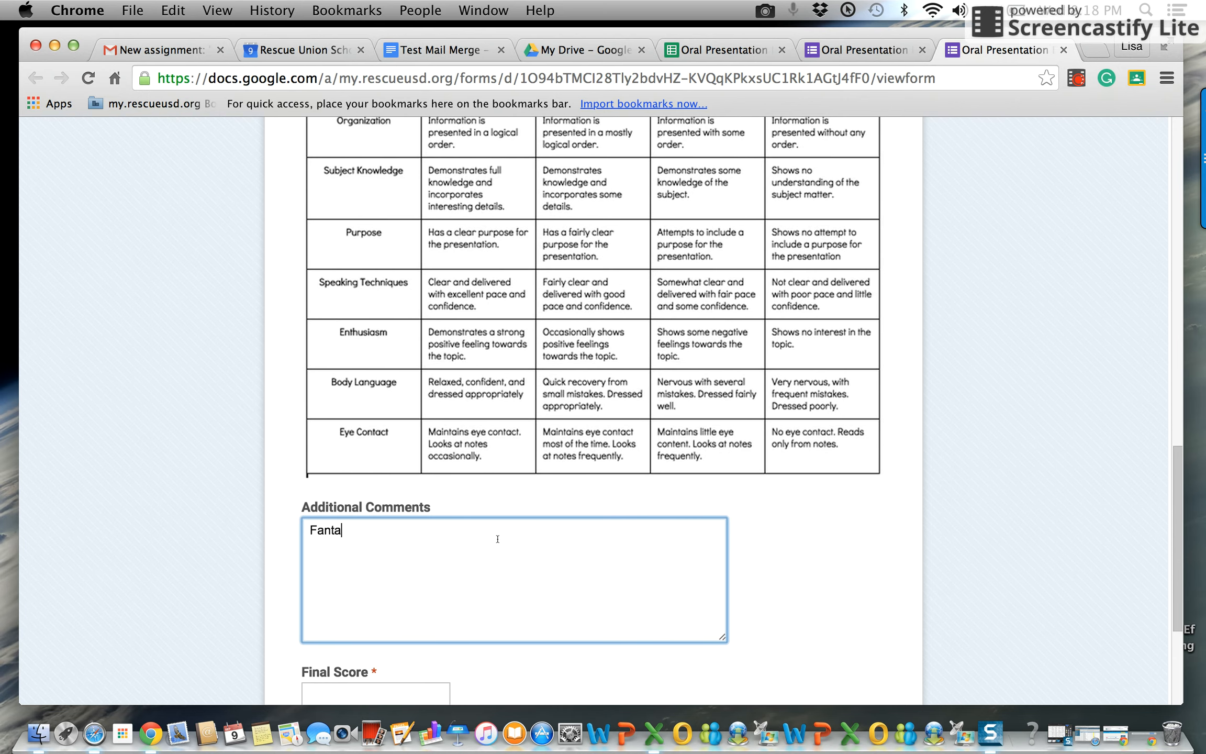
key("BackSpace")
type(", P")
key("BackSpace")
key("BackSpace")
type("Po")
key("BackSpace")
type("olly!")
Step: Enter 20/20 as the final score
scroll(499, 538, "down", 5)
left_click(405, 516)
type("20/20")
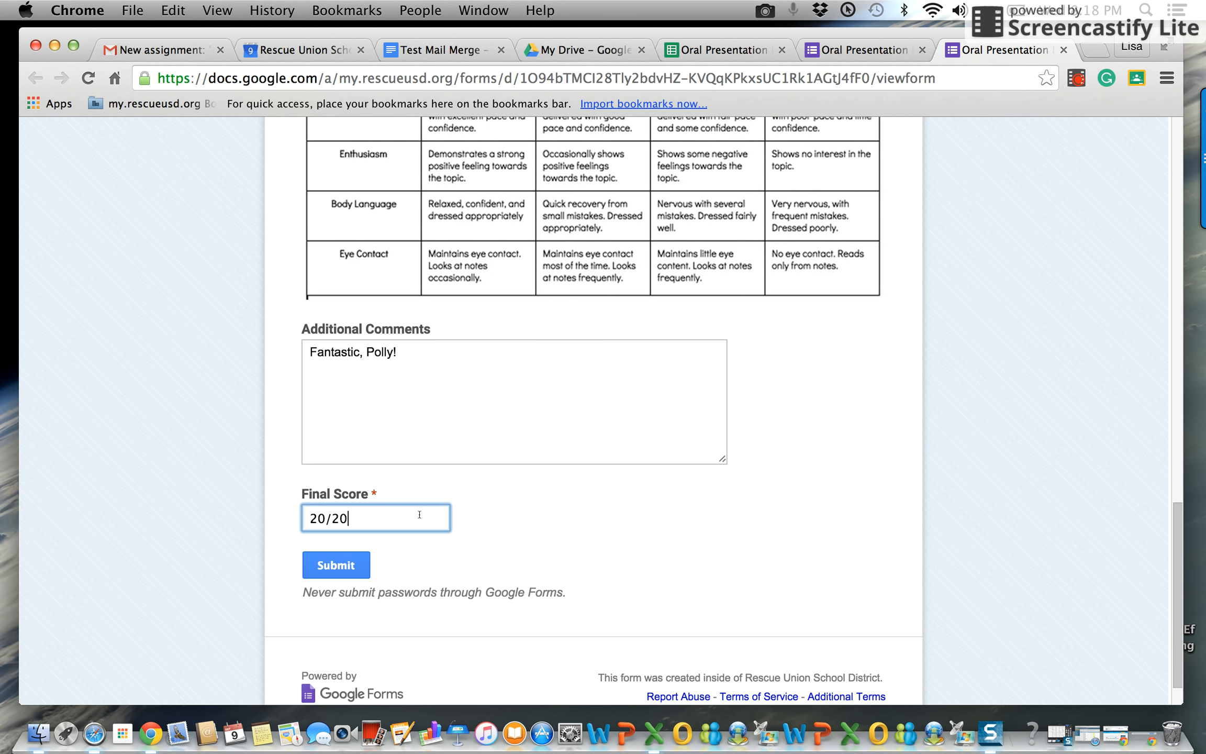
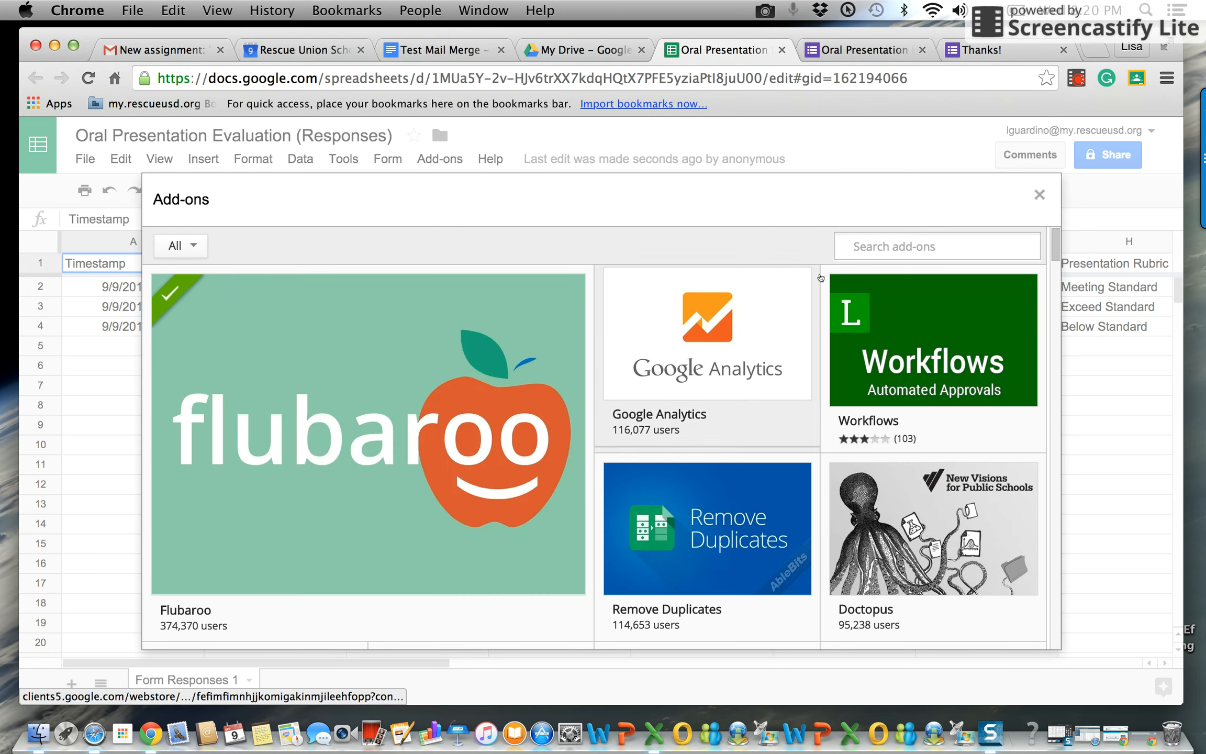
Step: Leave the add-ons gallery and start a new merge job in the autoCrat add-on
mouse_move(736, 389)
scroll(736, 390, "down", 2)
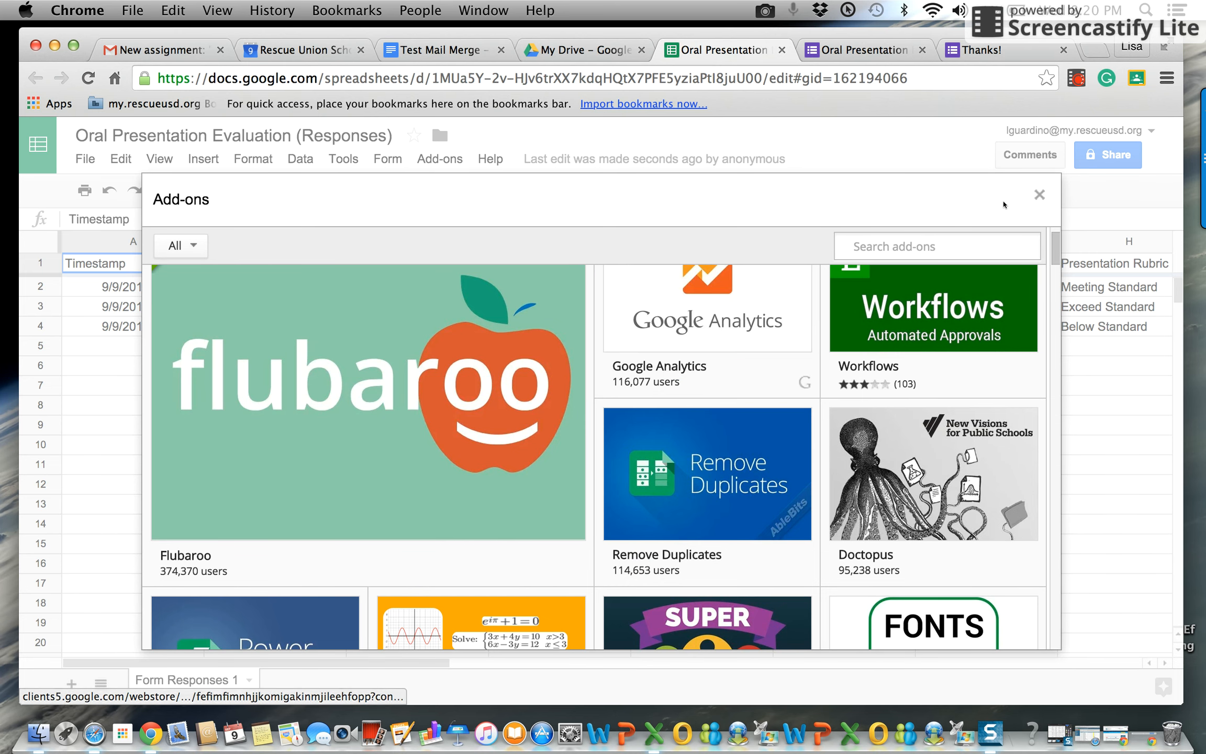
left_click(1039, 195)
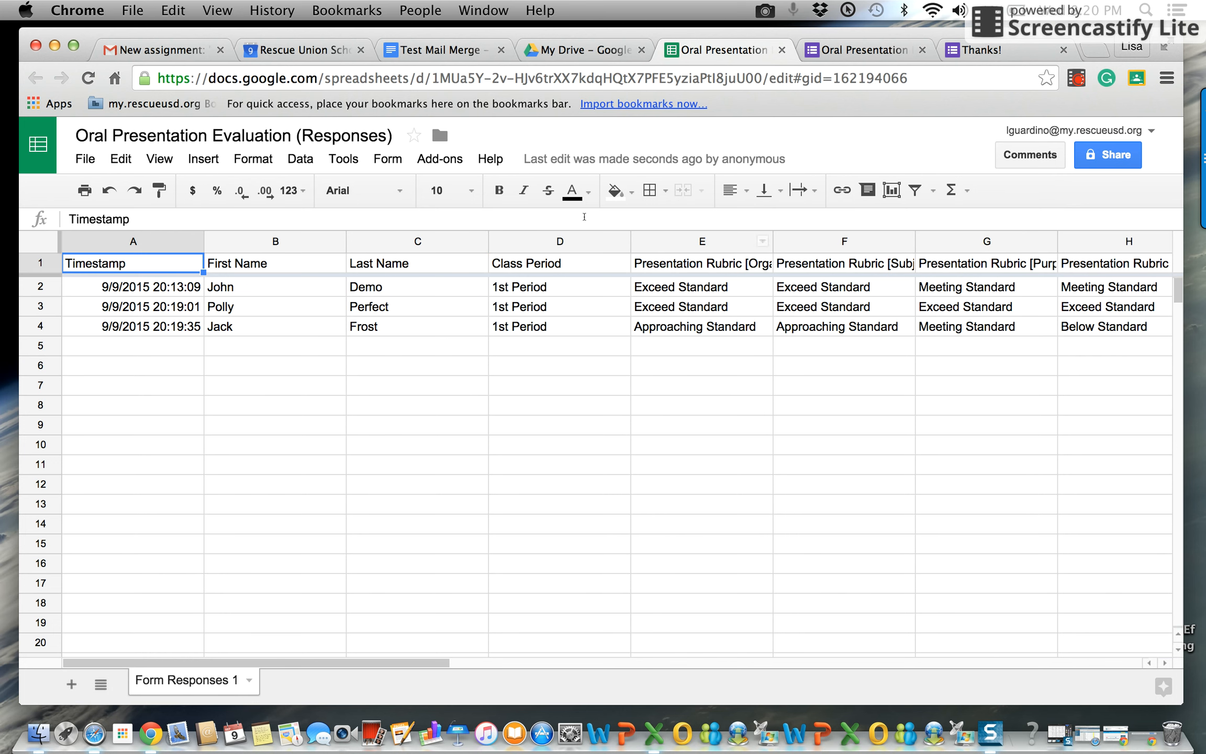
left_click(438, 160)
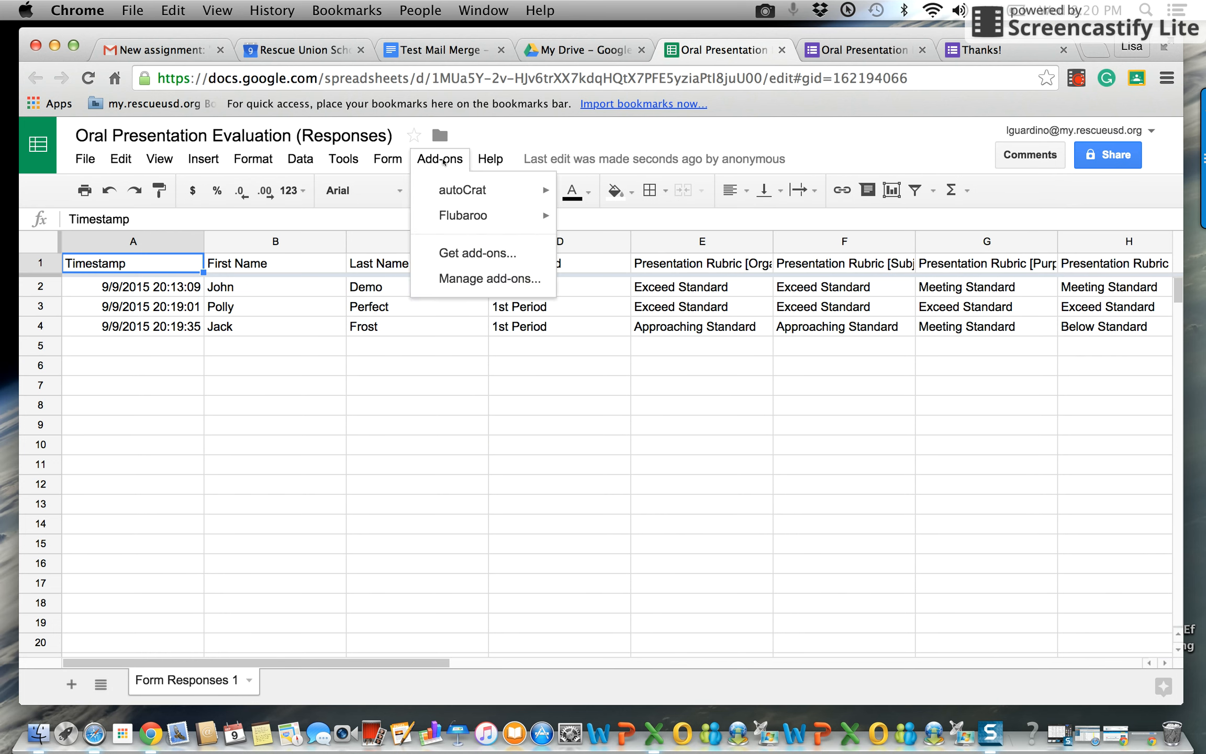
mouse_move(488, 189)
left_click(613, 195)
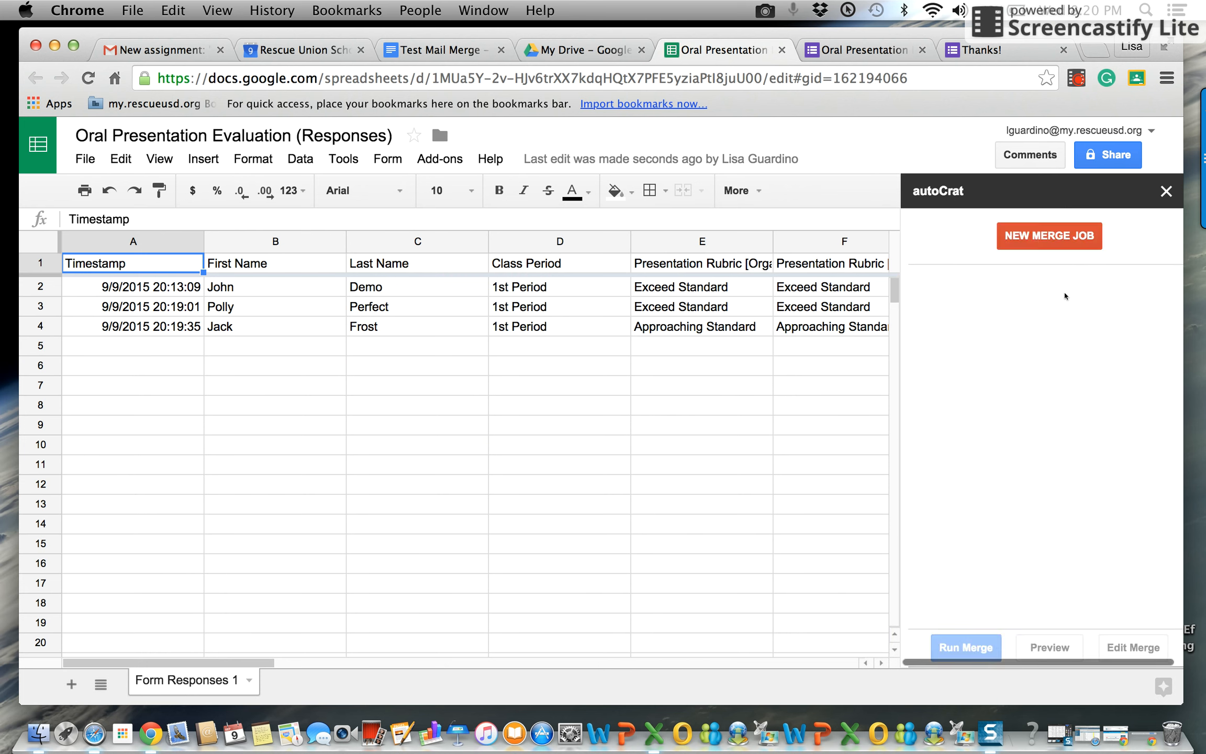
left_click(1044, 240)
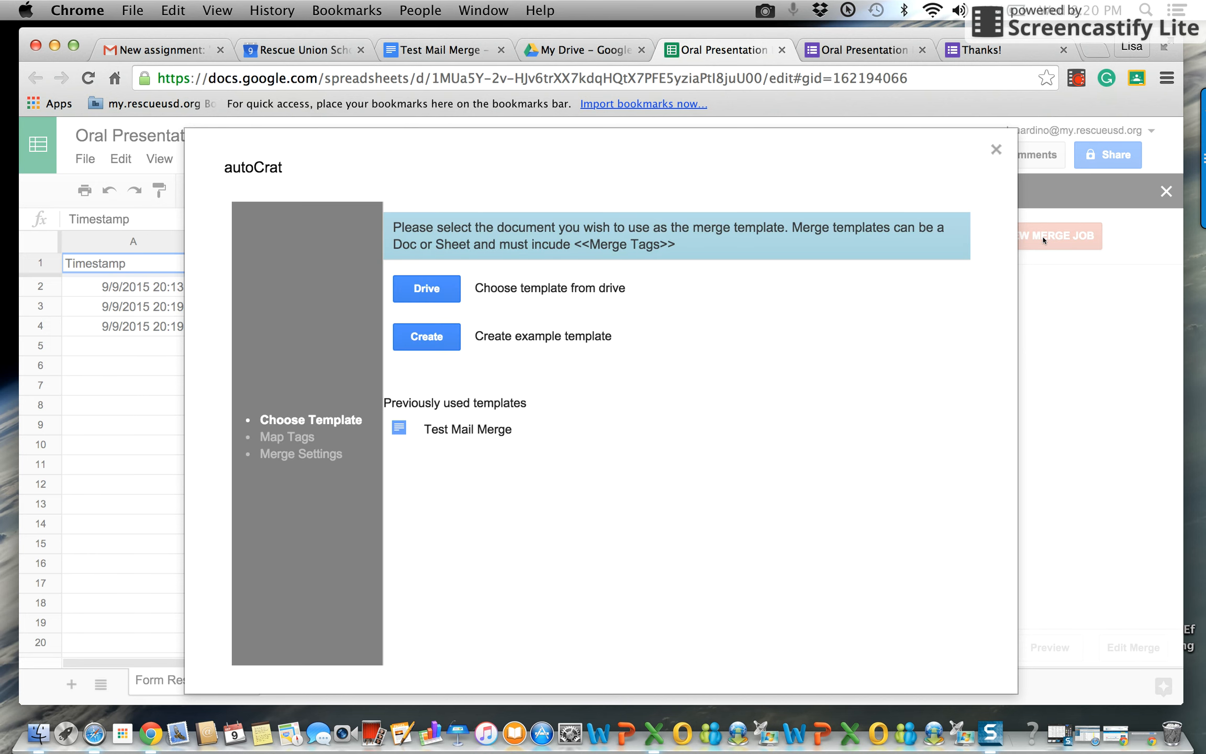
Step: Search Drive for "test mail merge" and choose the Test Mail Merge document as the merge template
left_click(426, 290)
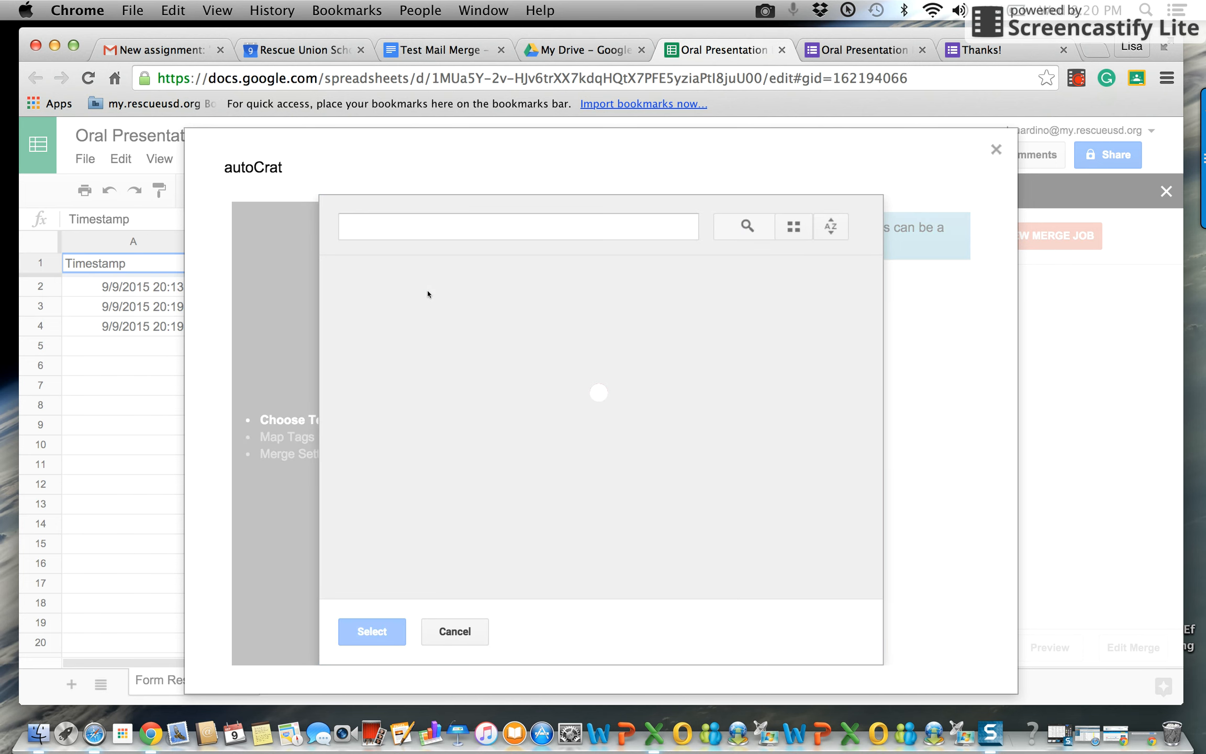
left_click(406, 226)
type("test")
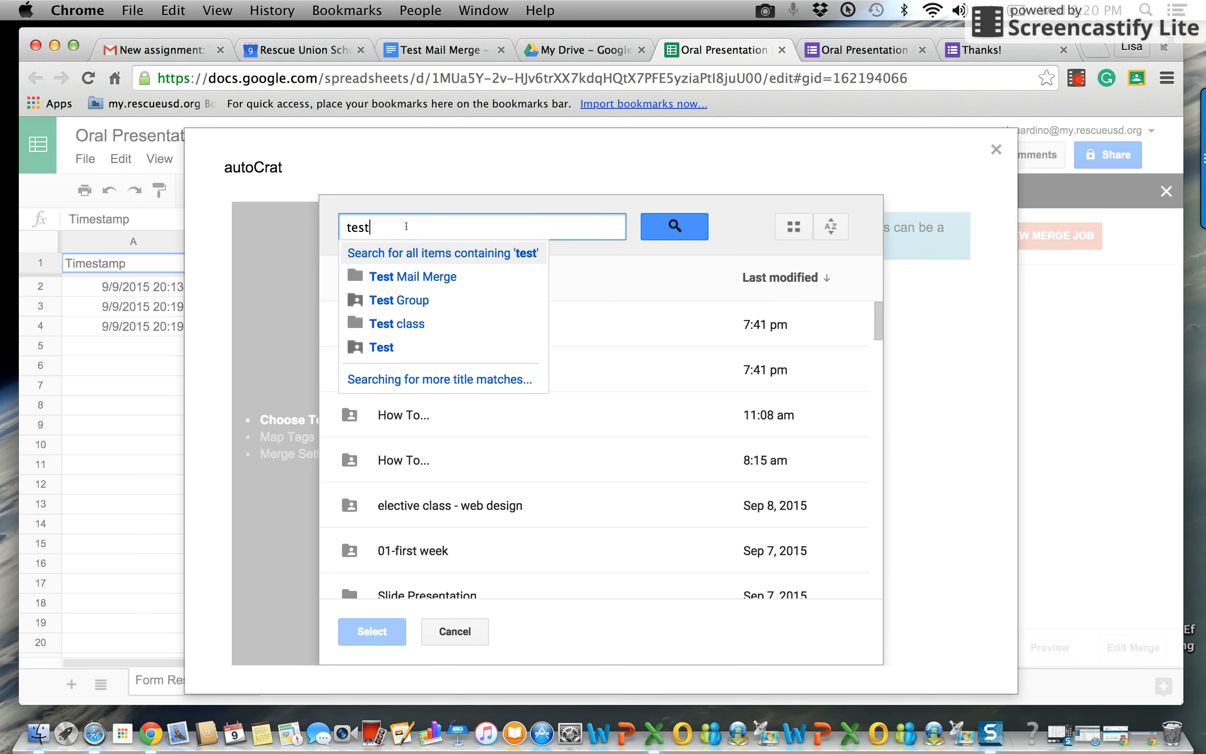
type(" mail merge")
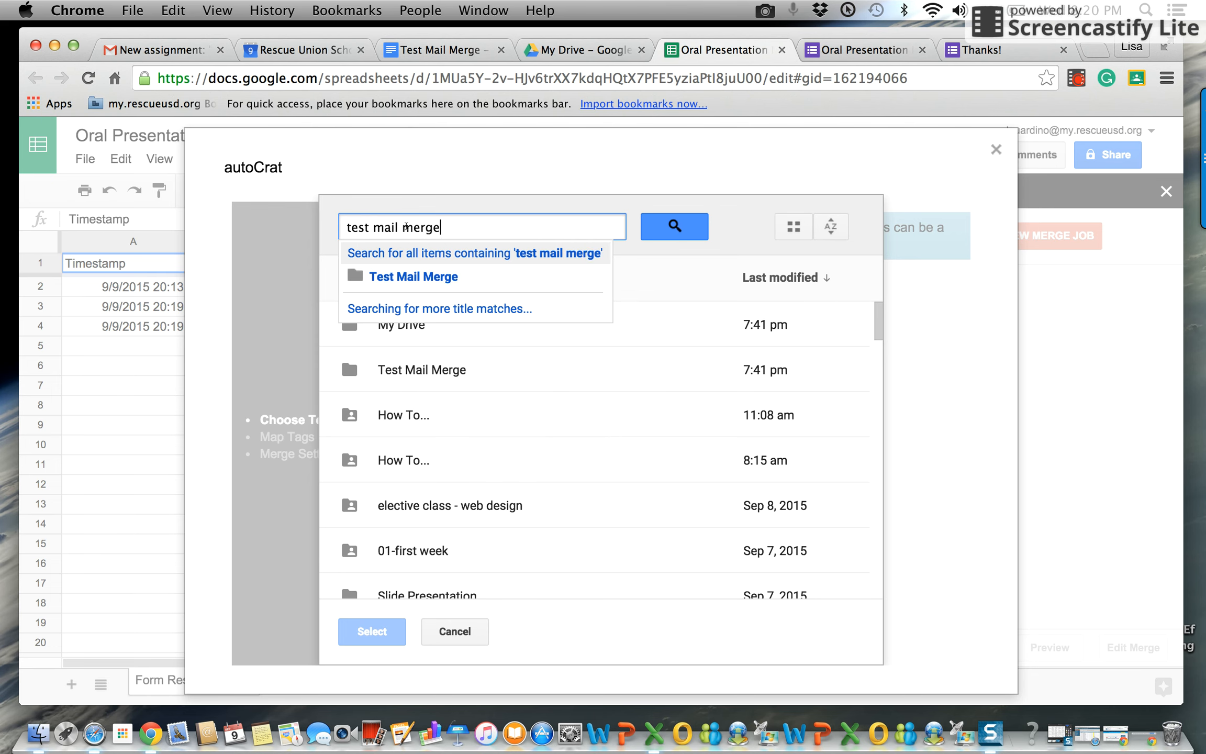
key("Return")
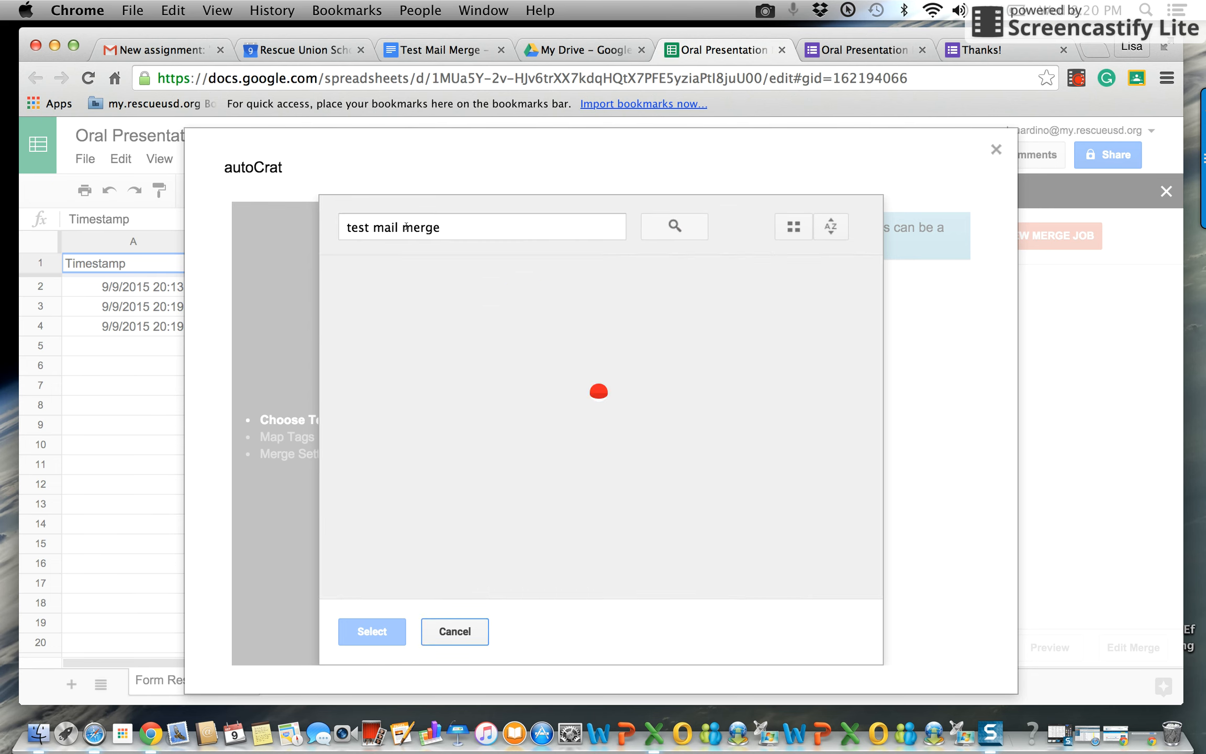
left_click(430, 426)
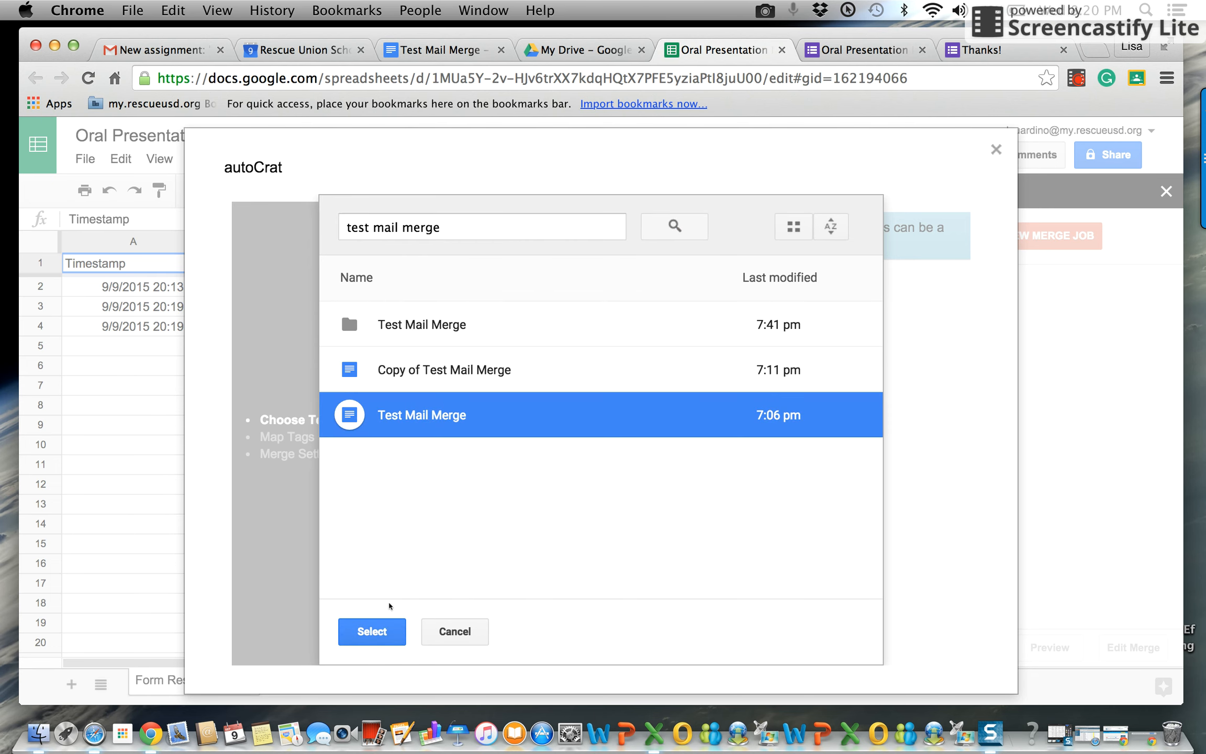
left_click(379, 632)
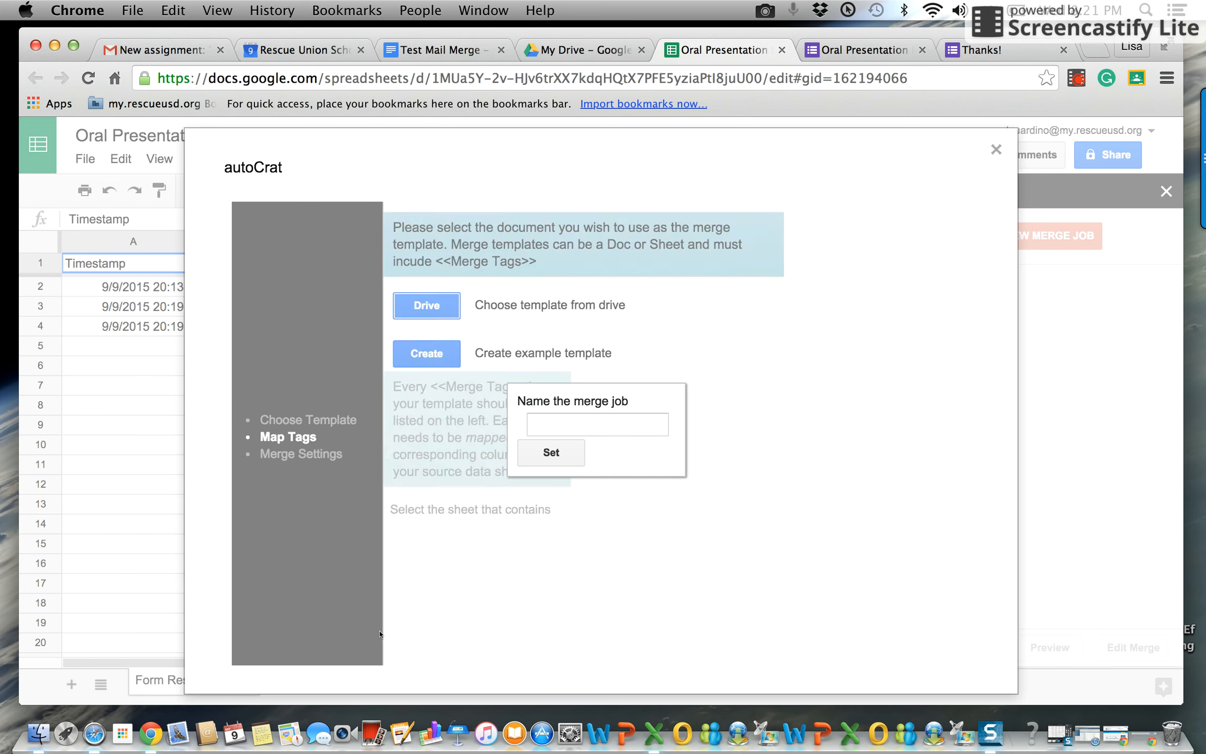
Step: Name the merge job "Oral Presentation"
left_click(572, 420)
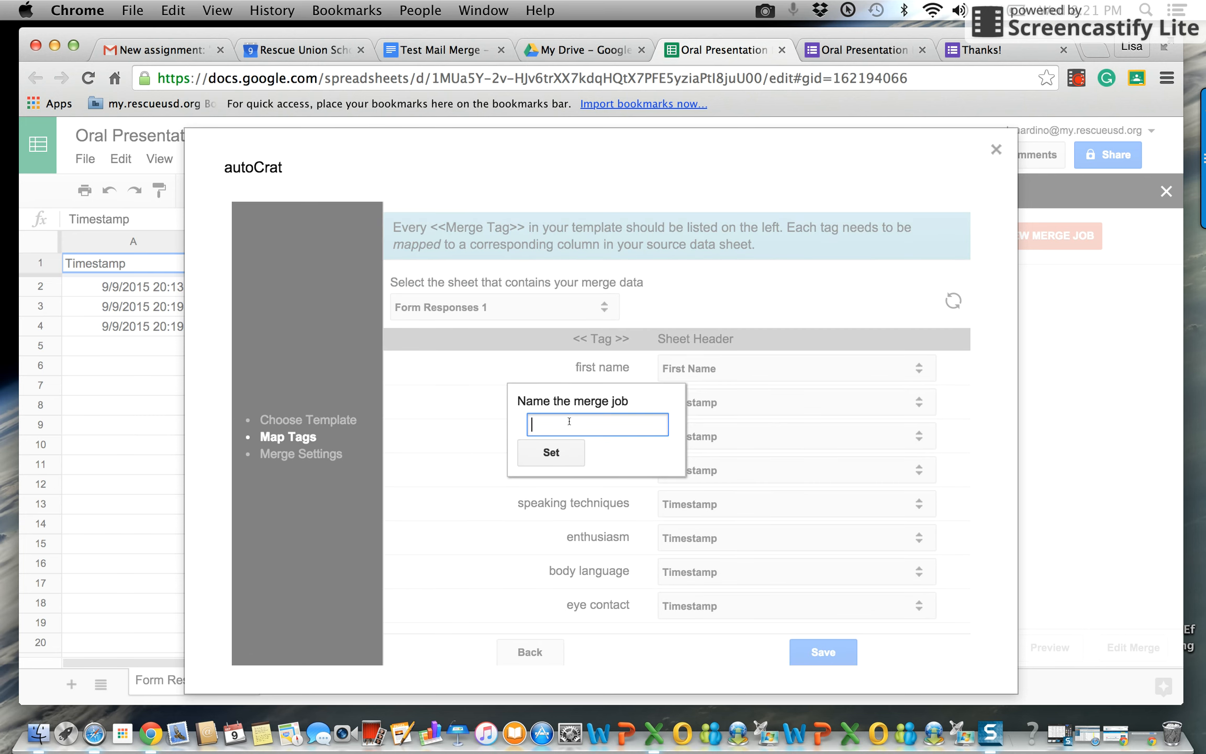
type("Oral Presentation")
left_click(570, 455)
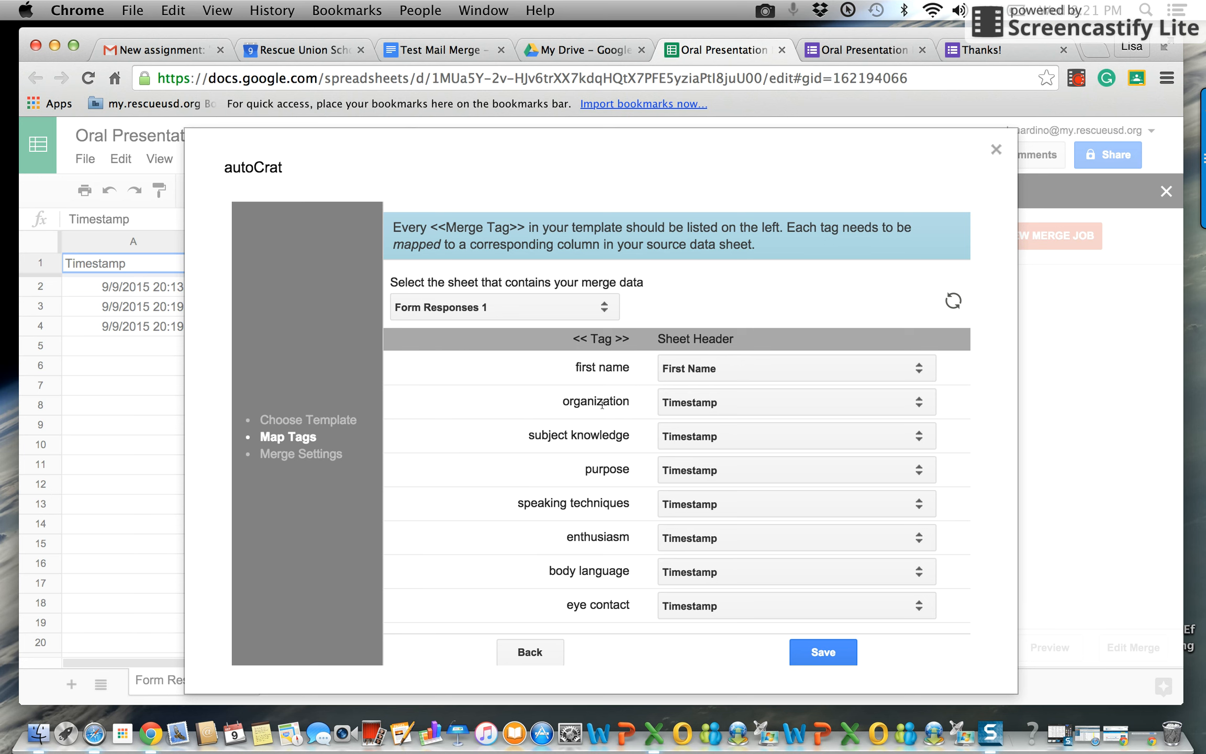
Step: Map the organization, subject knowledge, purpose and speaking techniques tags to their matching Presentation Rubric columns
left_click(713, 402)
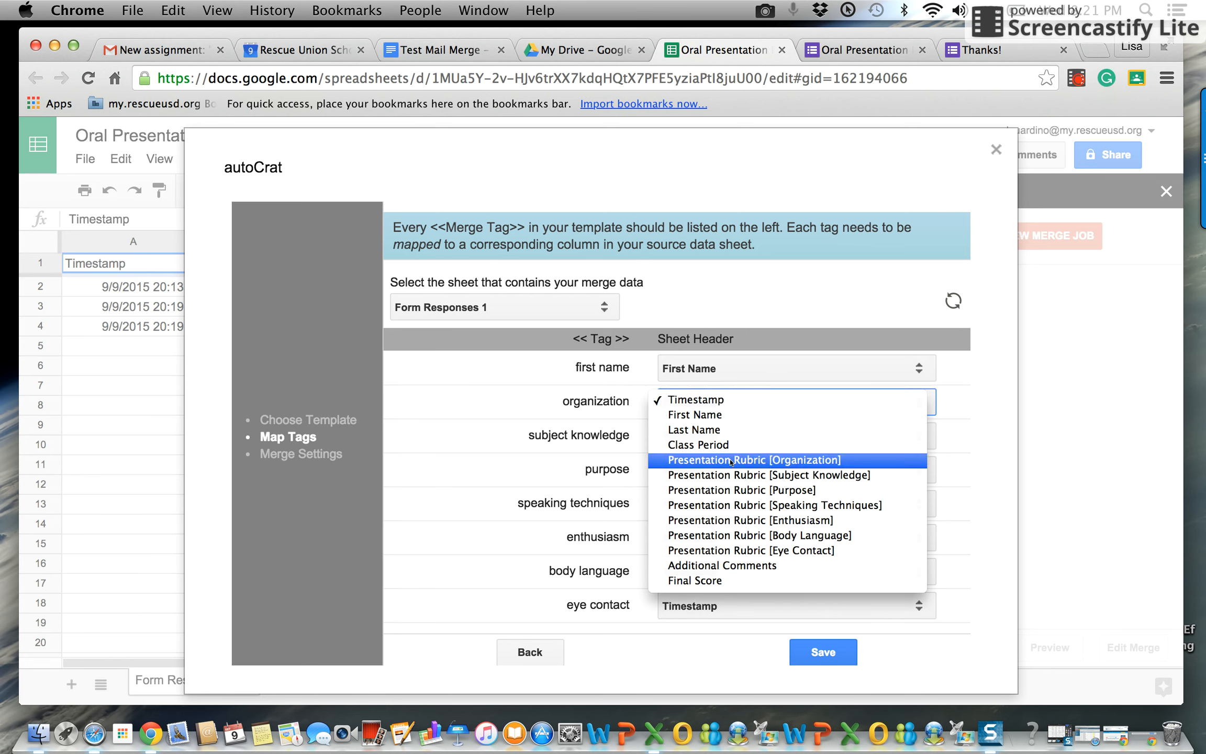
left_click(783, 463)
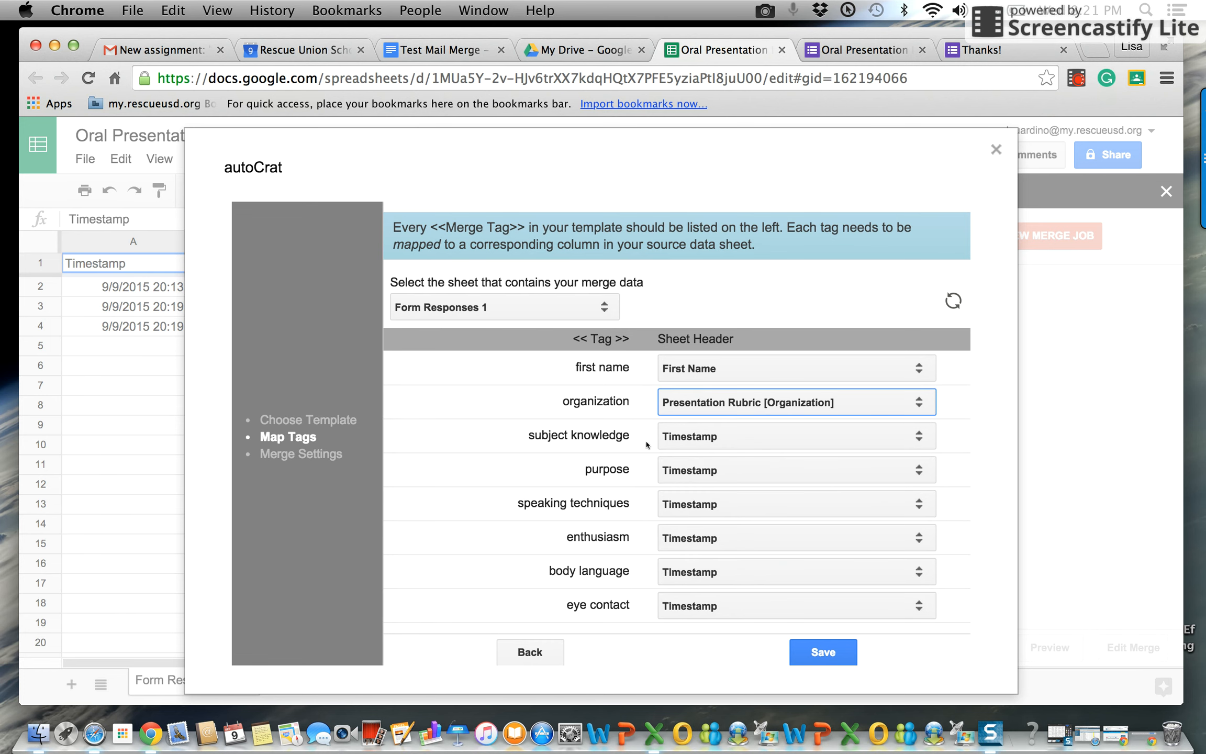
left_click(715, 434)
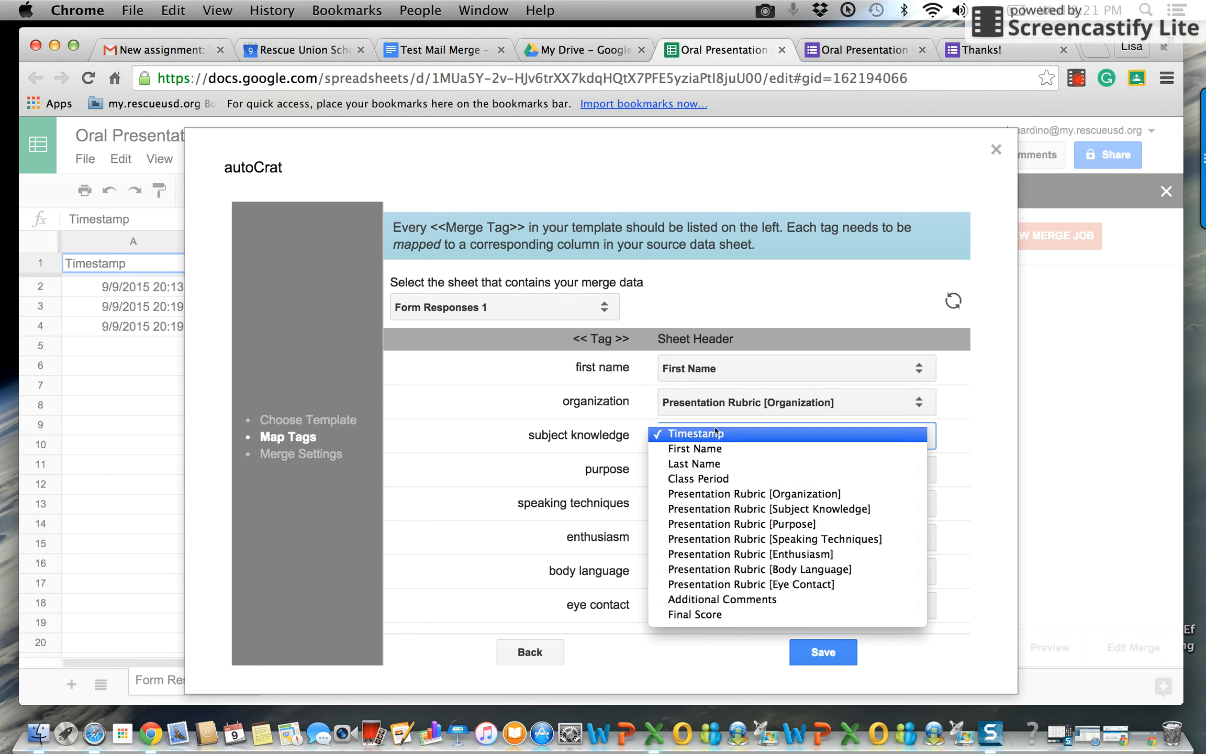
left_click(739, 507)
left_click(730, 469)
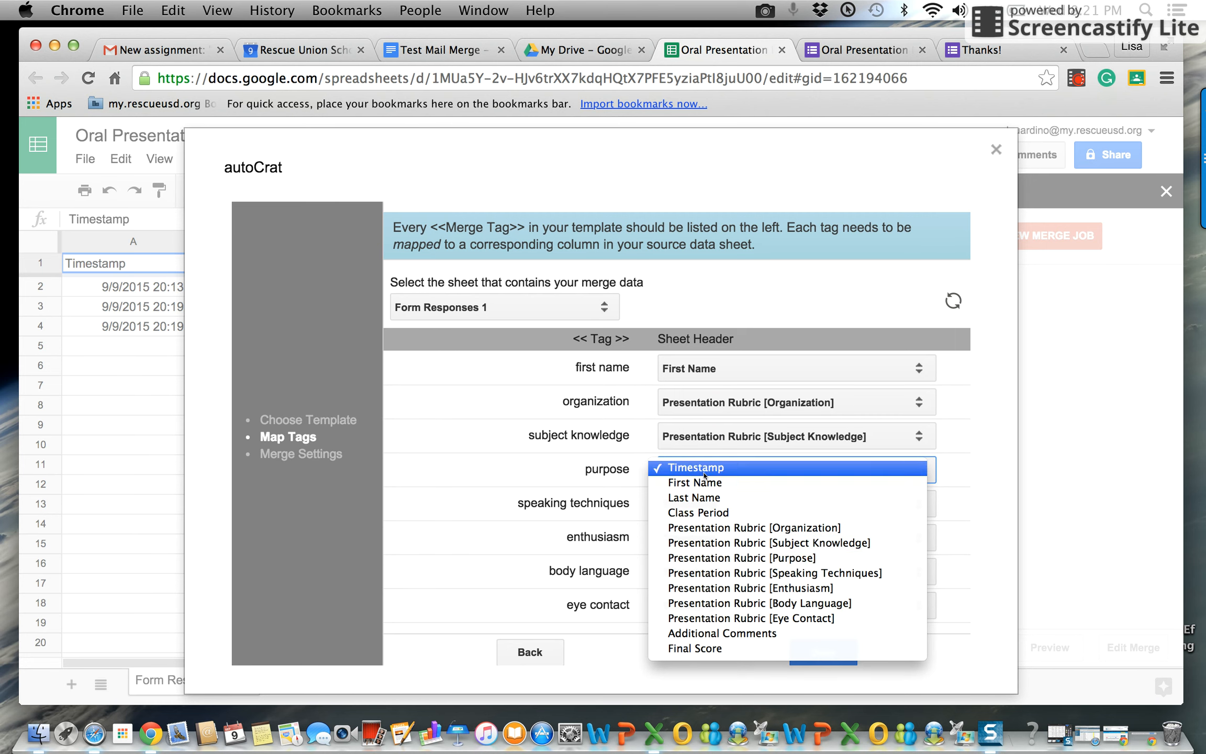
left_click(727, 559)
left_click(699, 505)
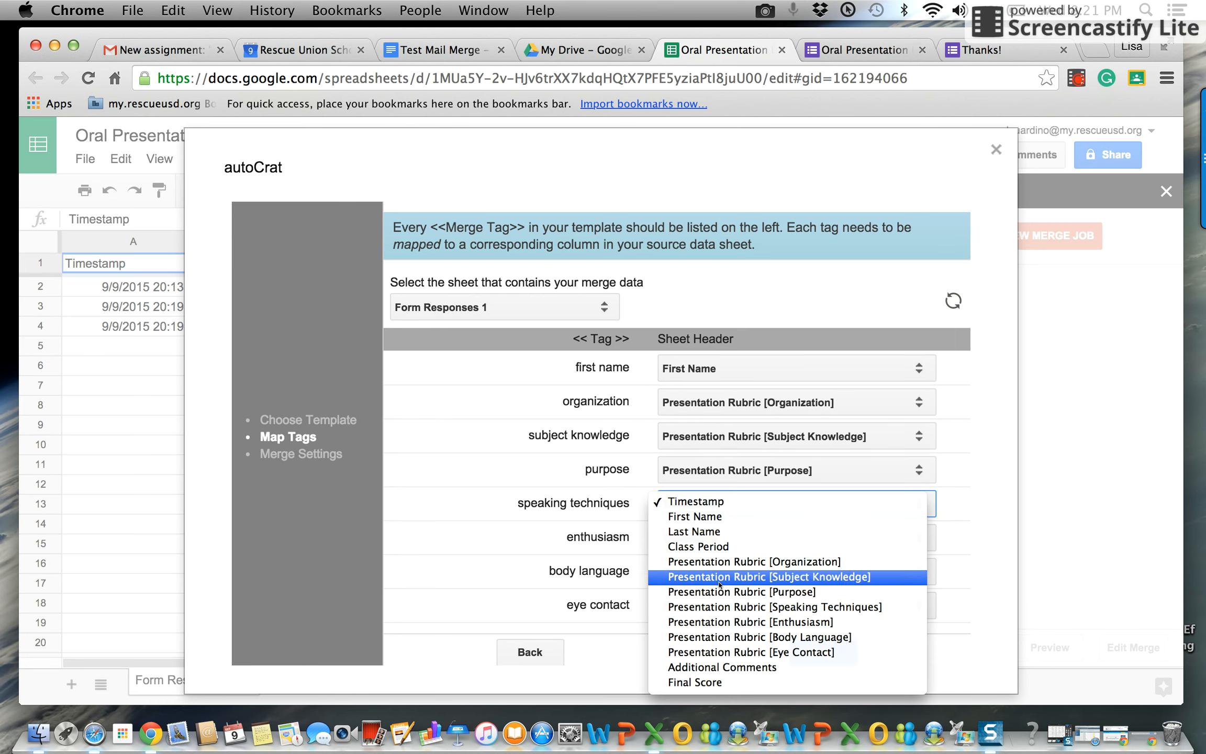
left_click(723, 606)
Step: Map the enthusiasm, body language and eye contact tags to their matching Presentation Rubric columns
left_click(702, 536)
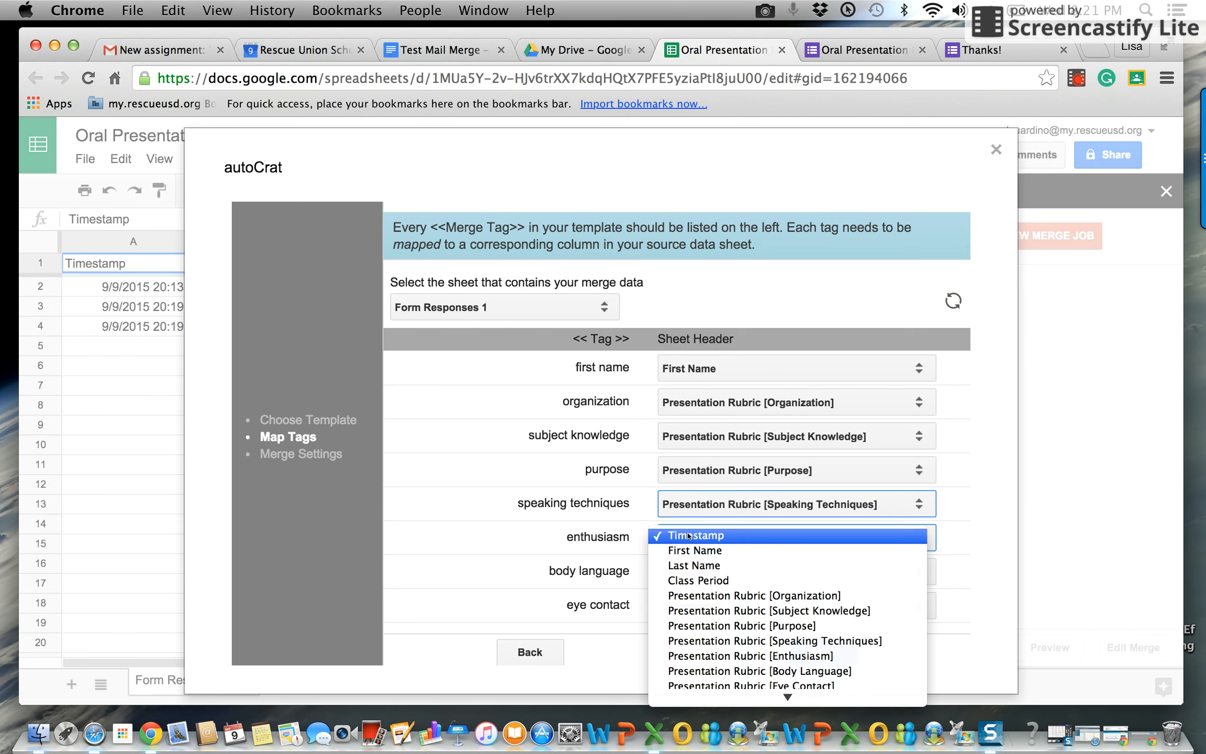
left_click(685, 651)
left_click(700, 571)
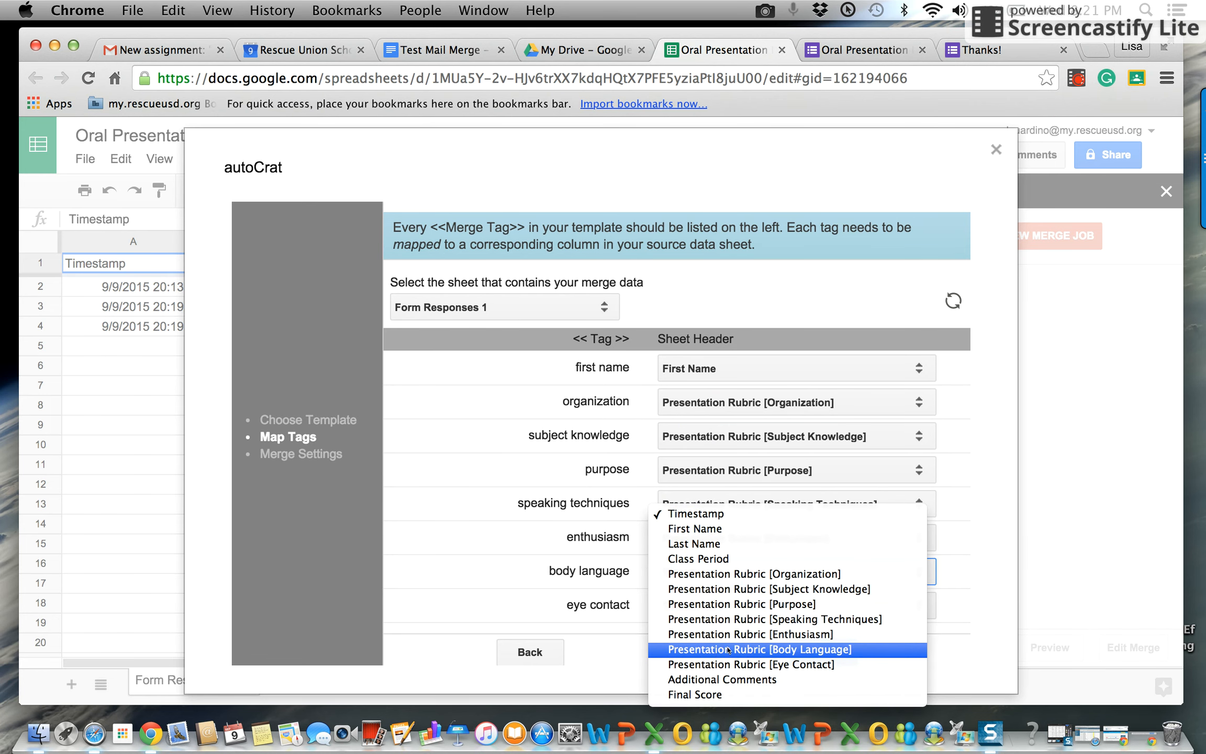
left_click(704, 648)
left_click(707, 605)
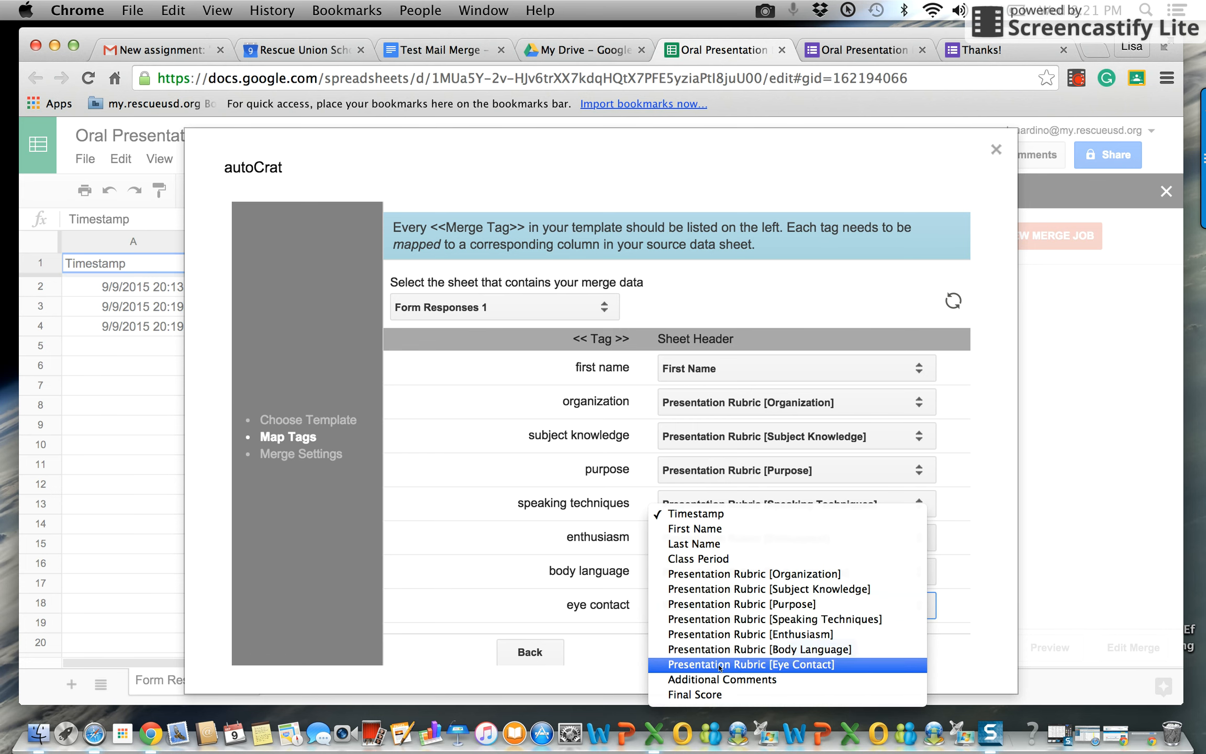
left_click(719, 664)
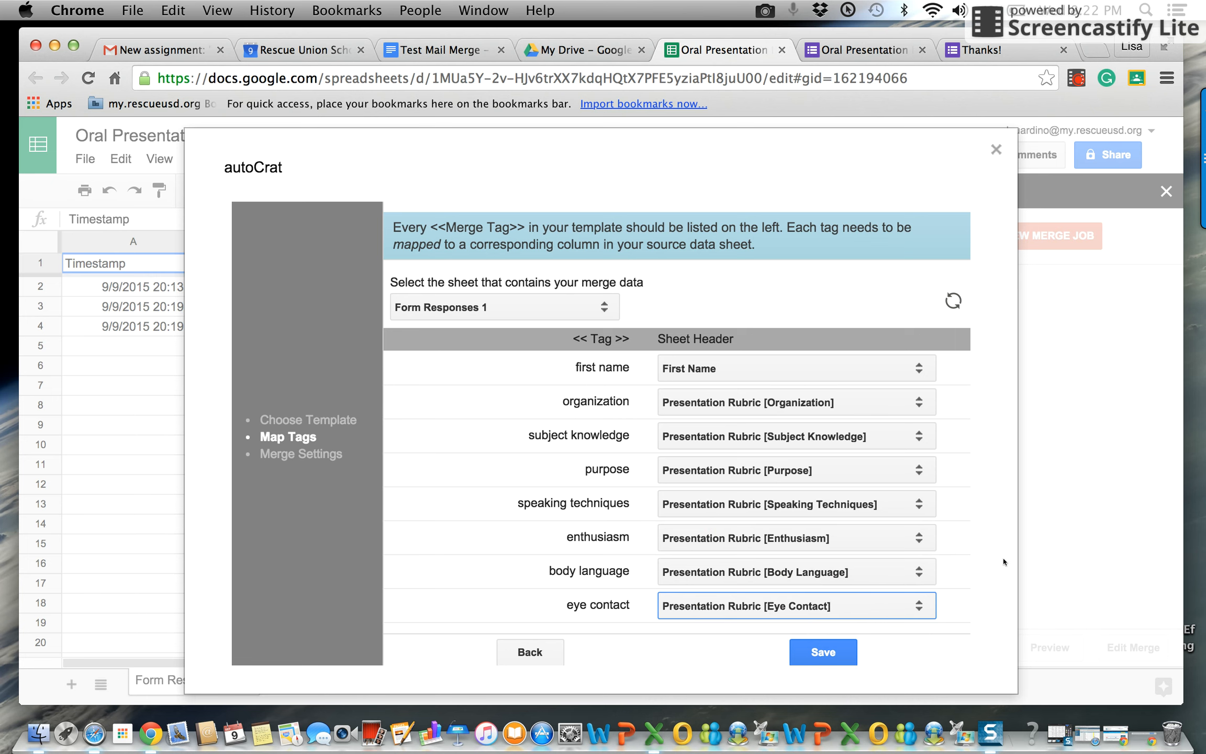
Step: Map the overall score tag to the Final Score column and save the tag mapping
scroll(920, 590, "down", 3)
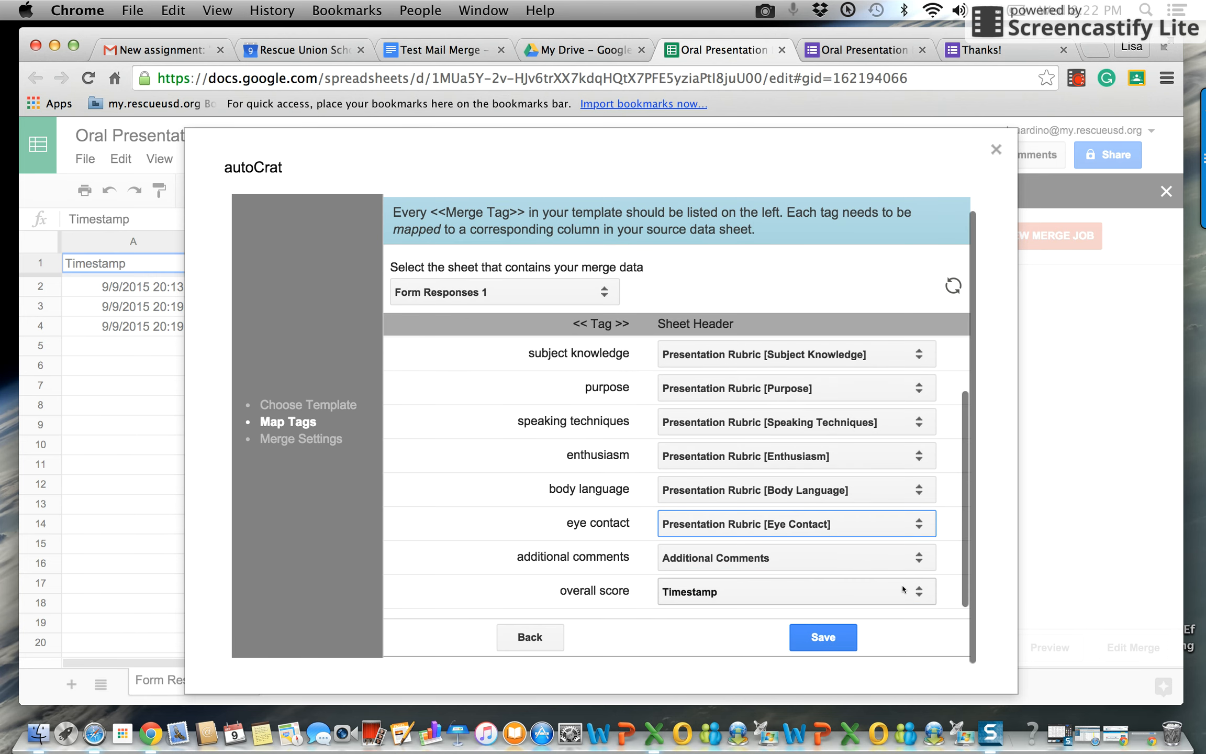
left_click(670, 596)
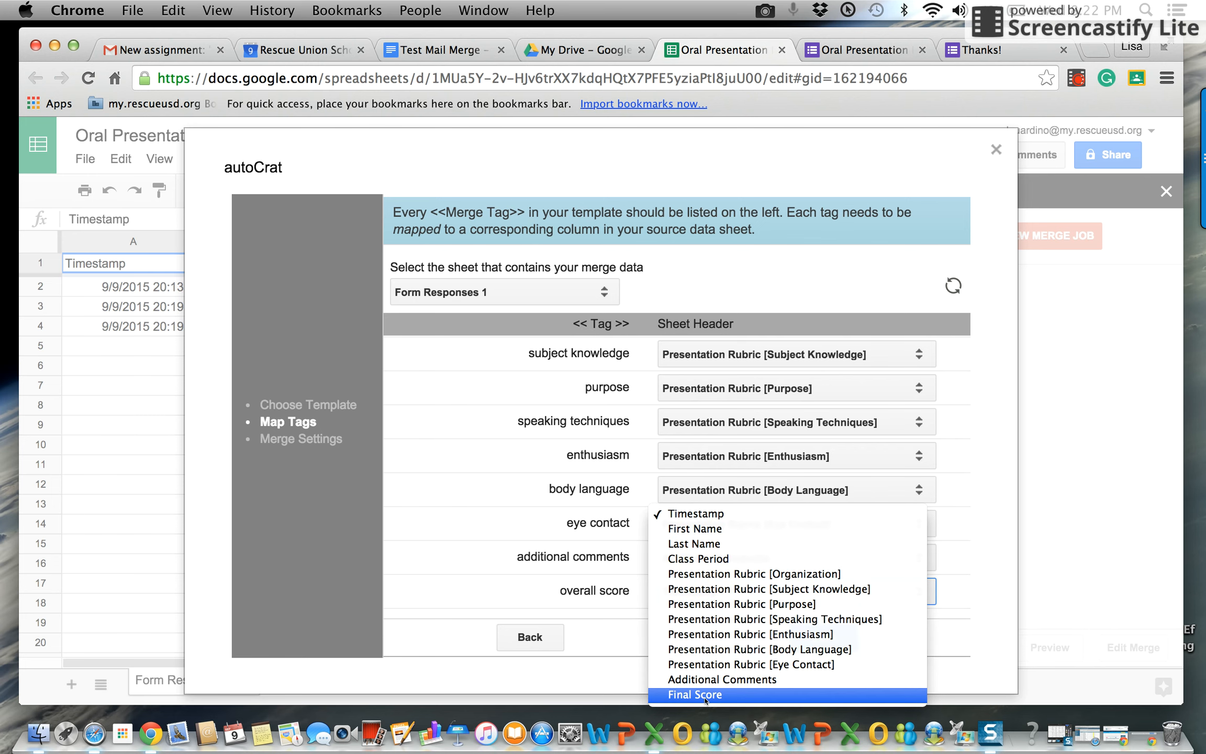
left_click(705, 695)
left_click(822, 636)
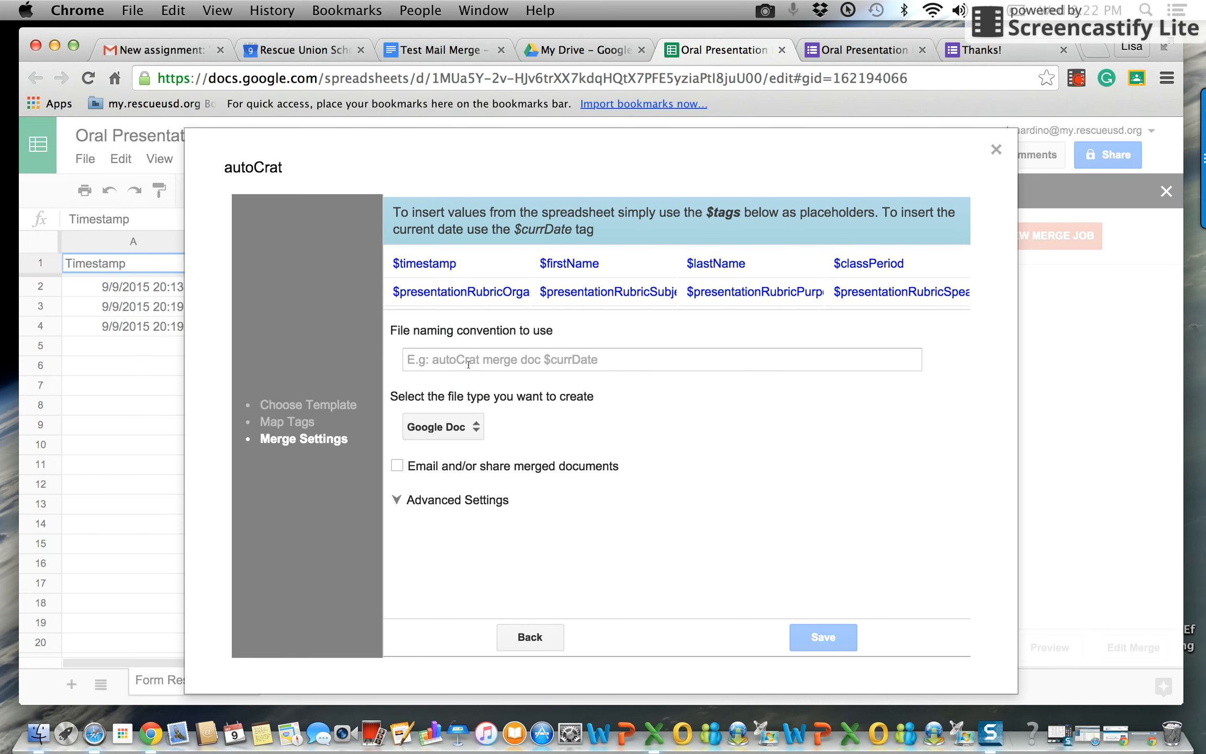
Step: Set the merged documents' file naming convention to "$firstName $lastName" and their file type to PDF
left_click(502, 361)
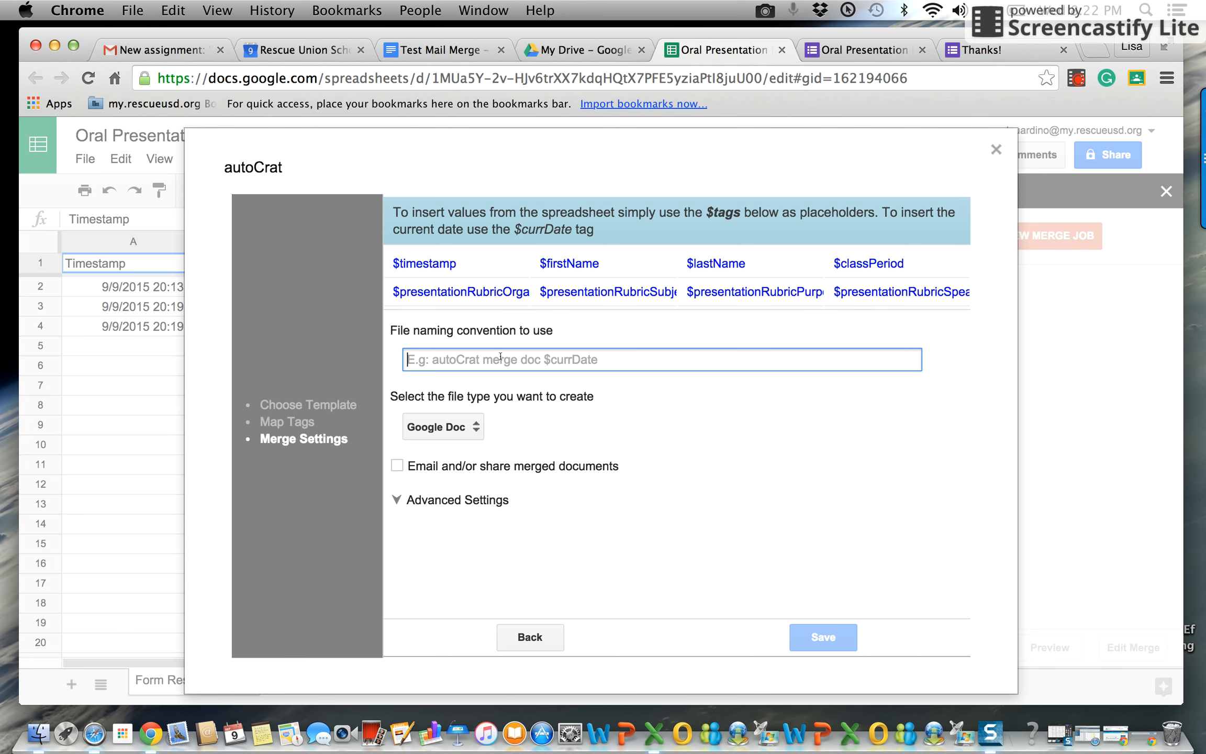
type("$f")
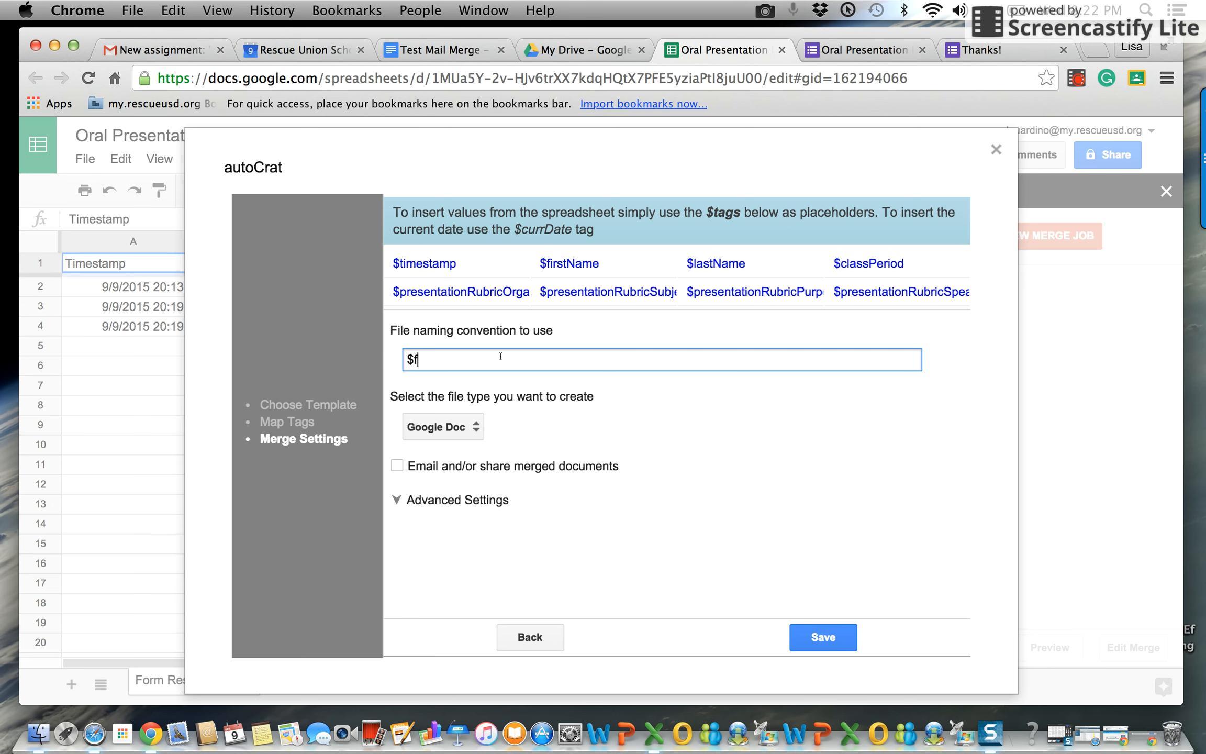
type("irstName $lastName")
left_click(476, 431)
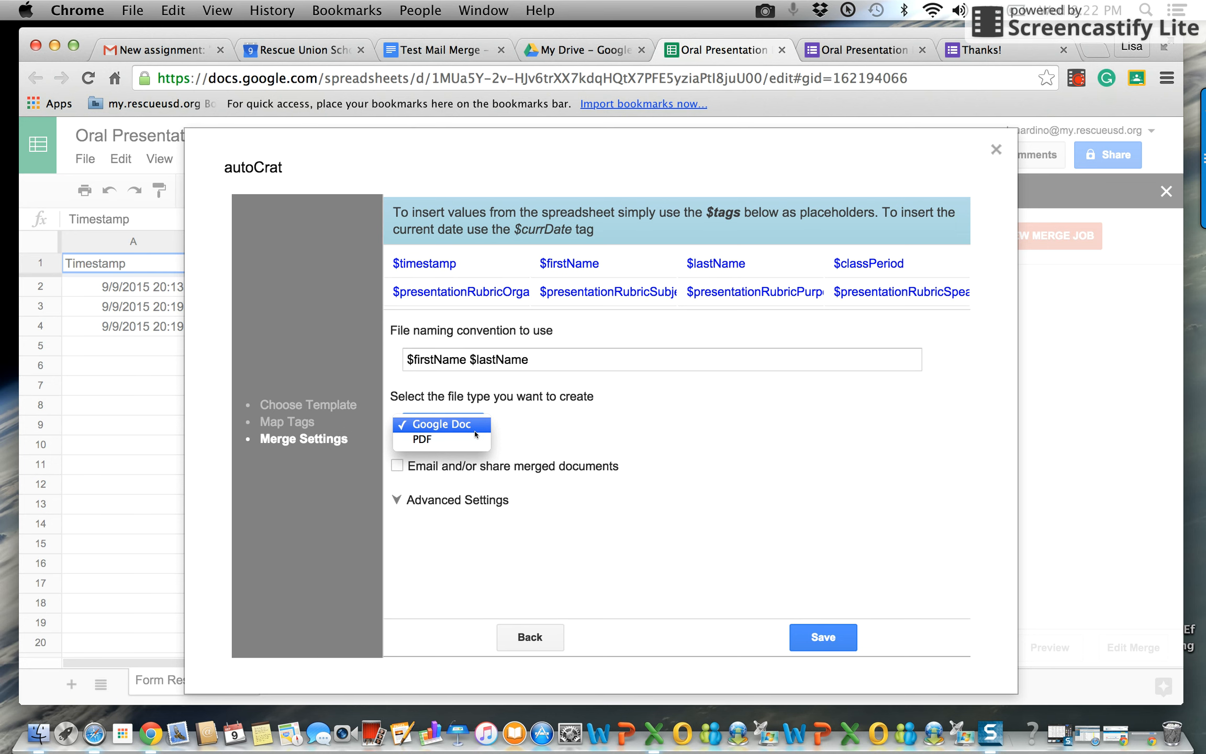
left_click(454, 443)
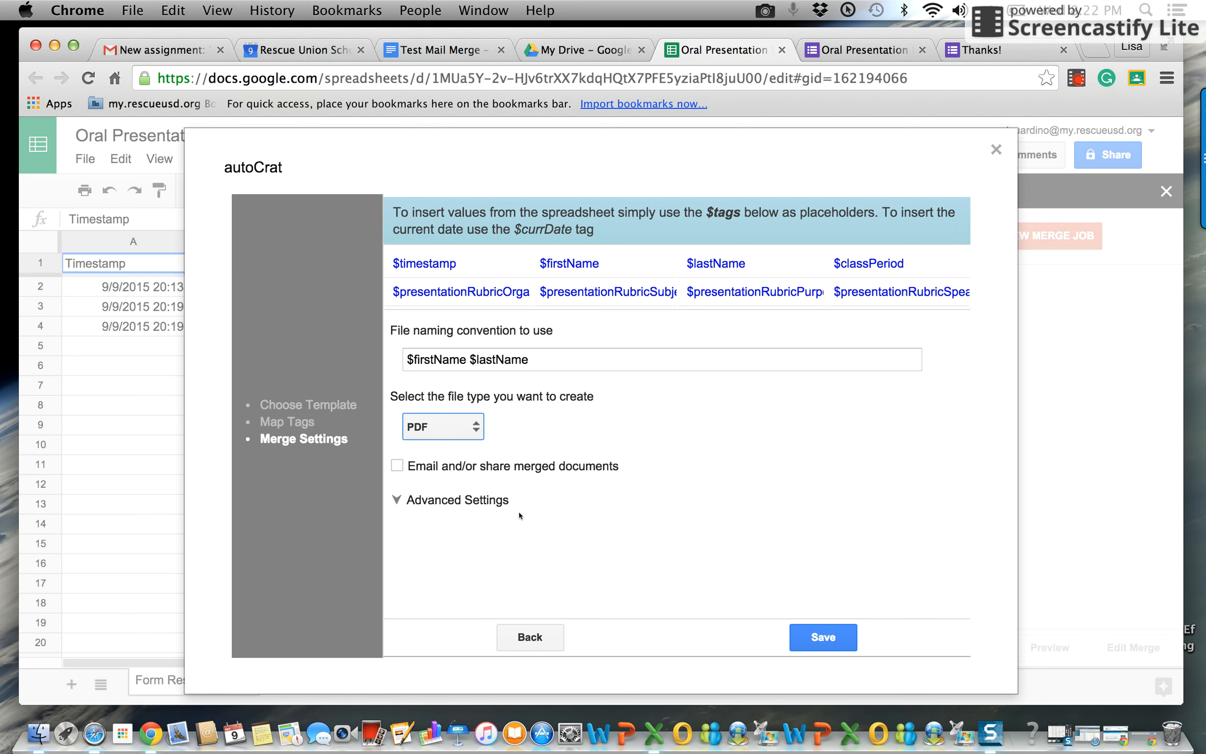
Step: Add the Test Mail Merge folder as the destination for the merged documents and save the merge settings
left_click(491, 503)
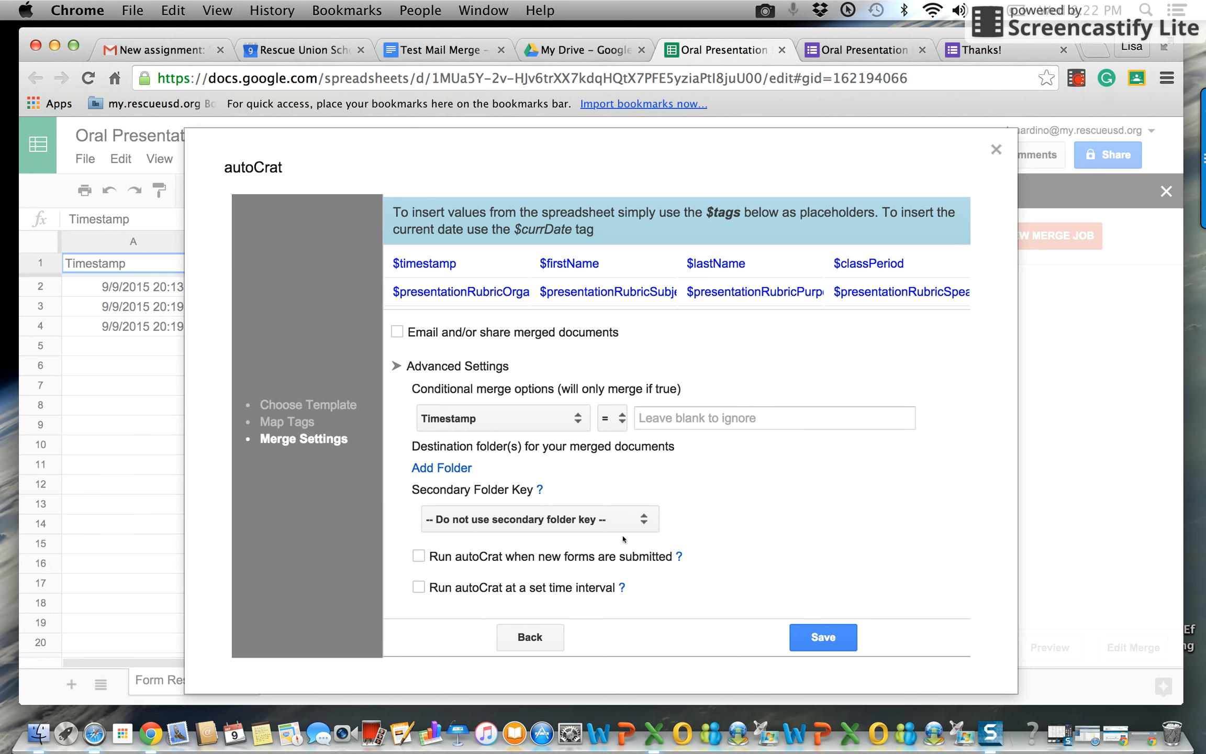
left_click(452, 469)
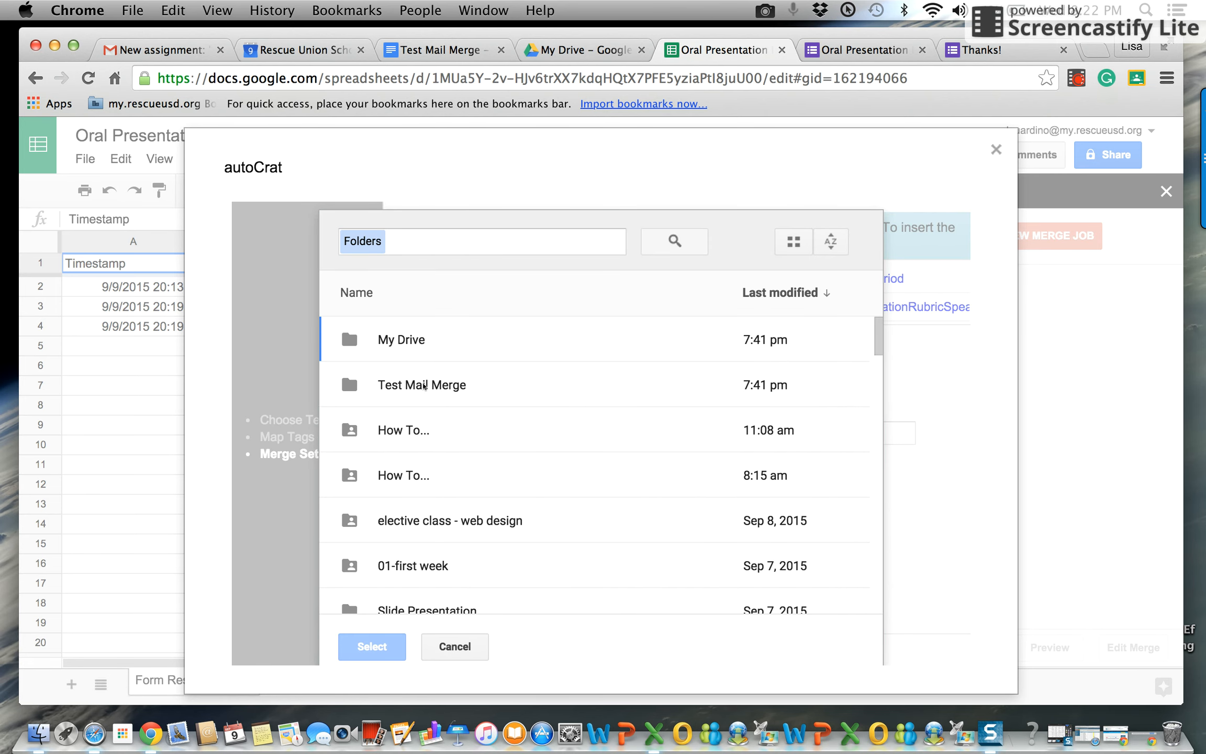
left_click(417, 386)
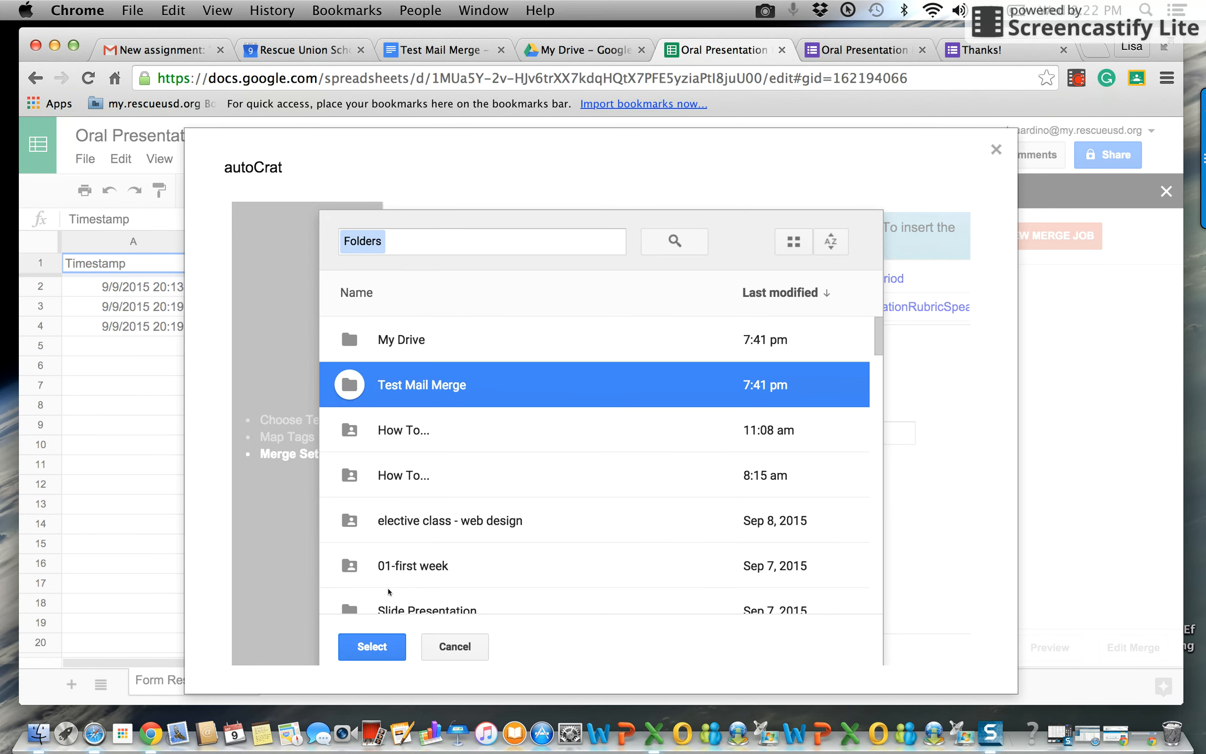
left_click(383, 648)
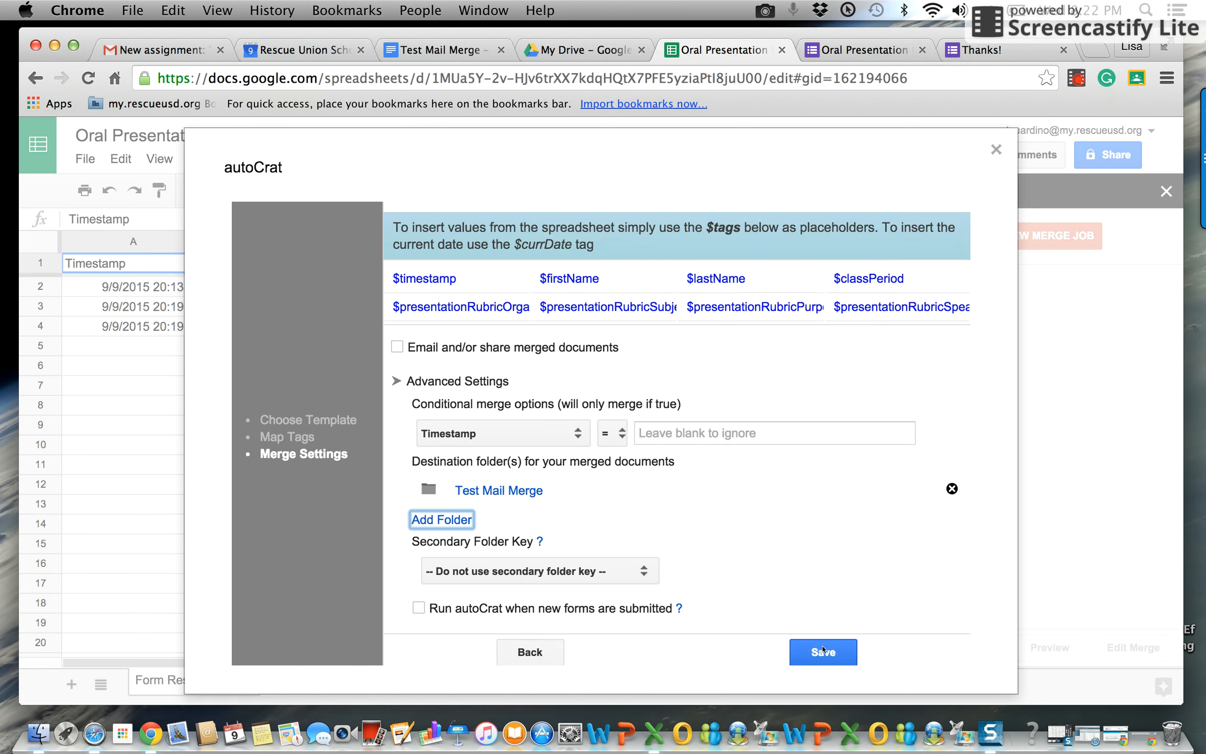
left_click(831, 660)
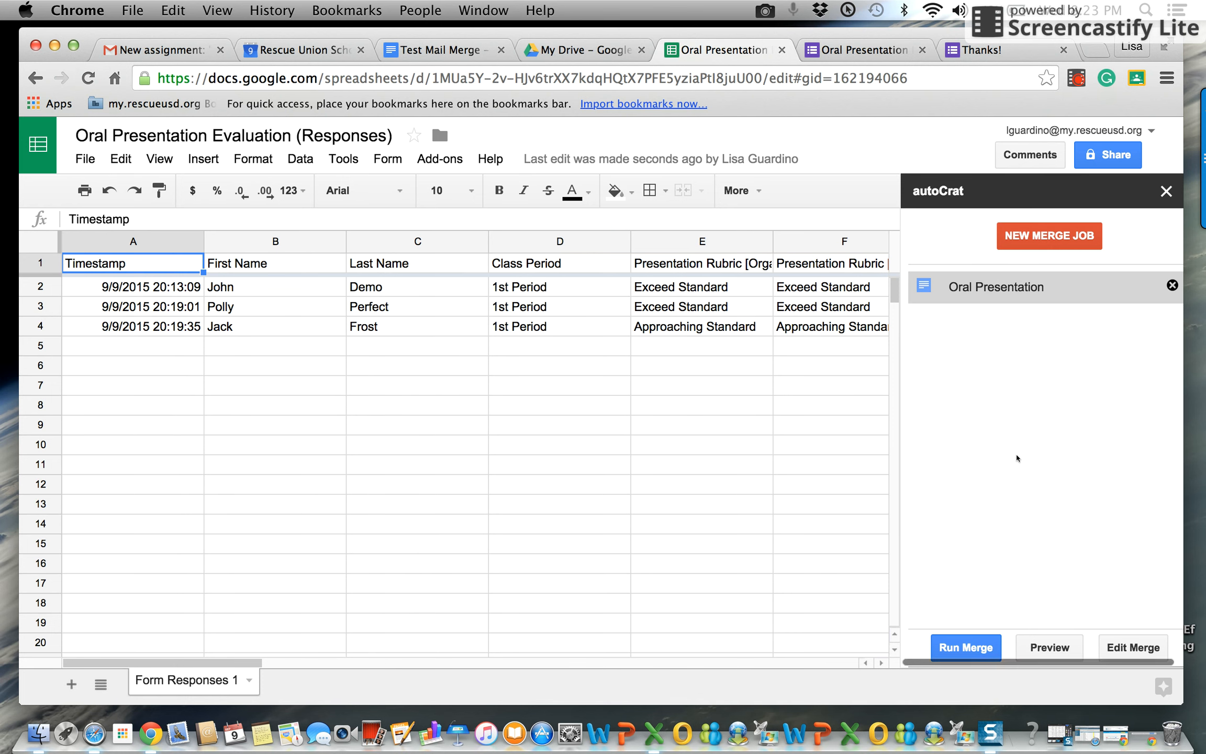
Step: Preview the Oral Presentation merge job
left_click(1040, 648)
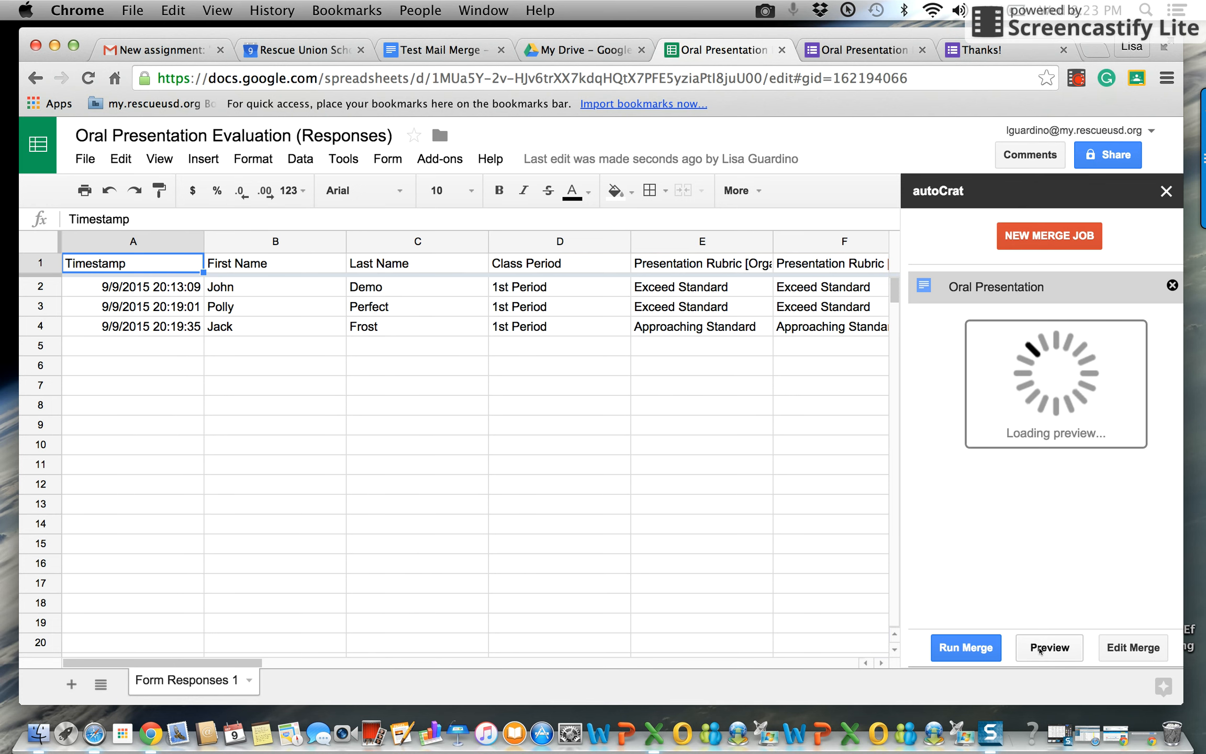